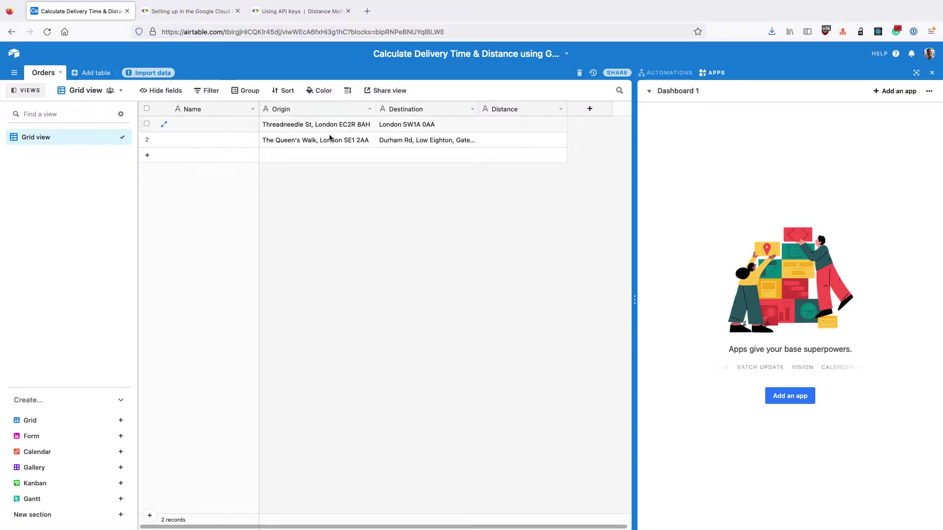
Add the Data Fetcher app to the base's dashboard from the app marketplace
{"action": "left_click", "coordinate": [802, 404]}
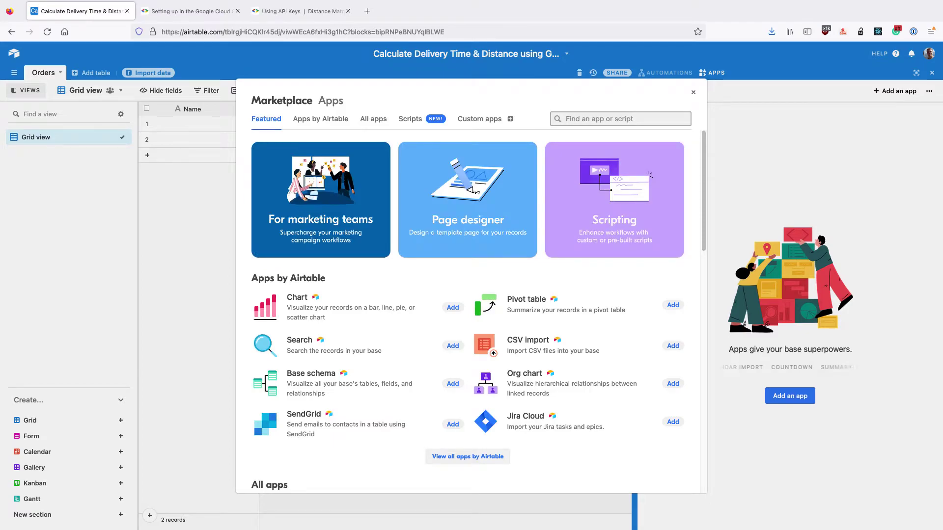
{"action": "type", "text": "data f"}
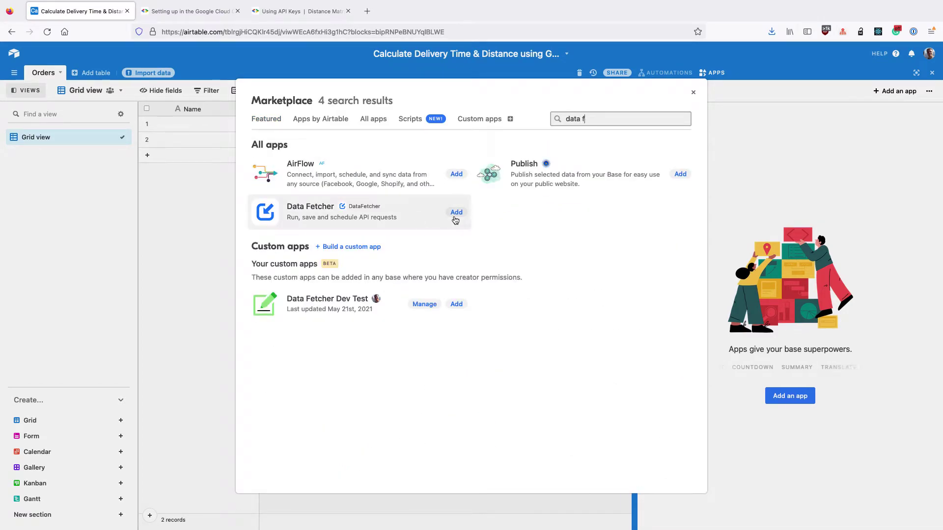
{"action": "left_click", "coordinate": [456, 213]}
{"action": "left_click", "coordinate": [552, 356]}
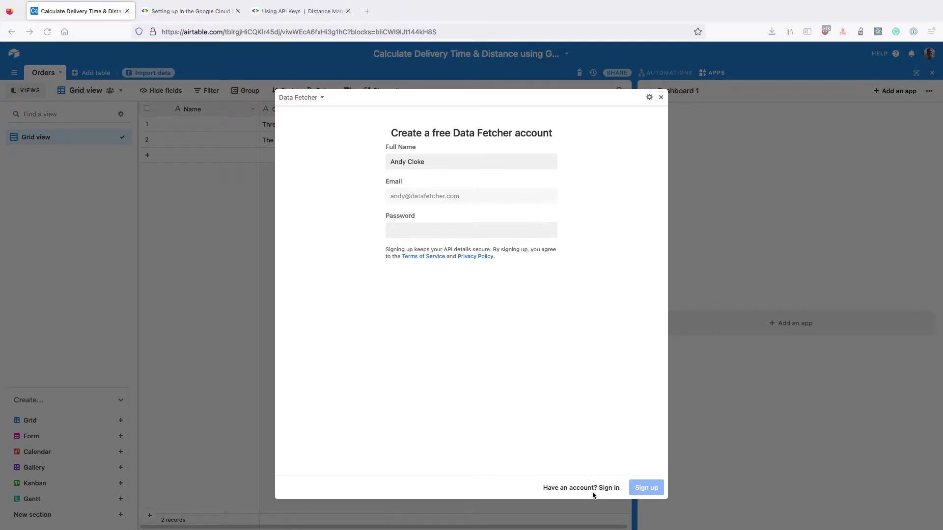
Sign in to the existing Data Fetcher account using the saved password
{"action": "left_click", "coordinate": [590, 490]}
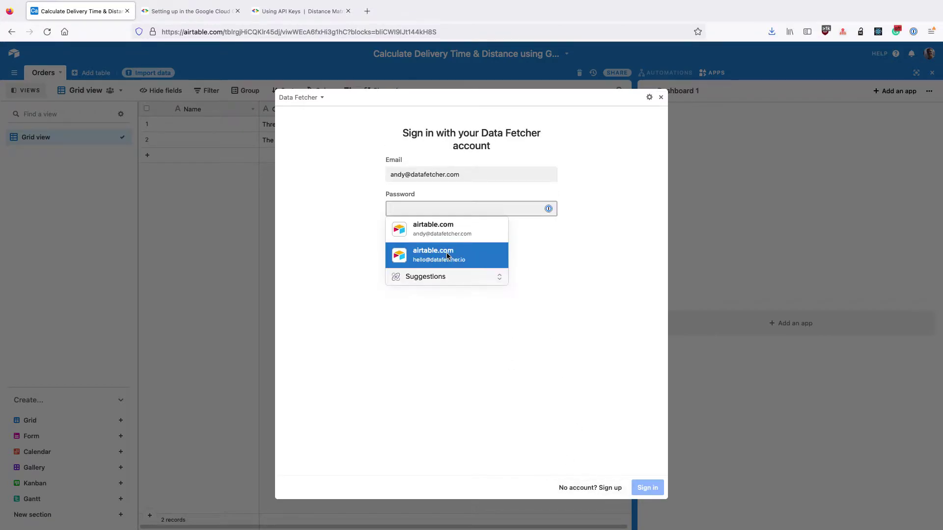
{"action": "left_click", "coordinate": [454, 258]}
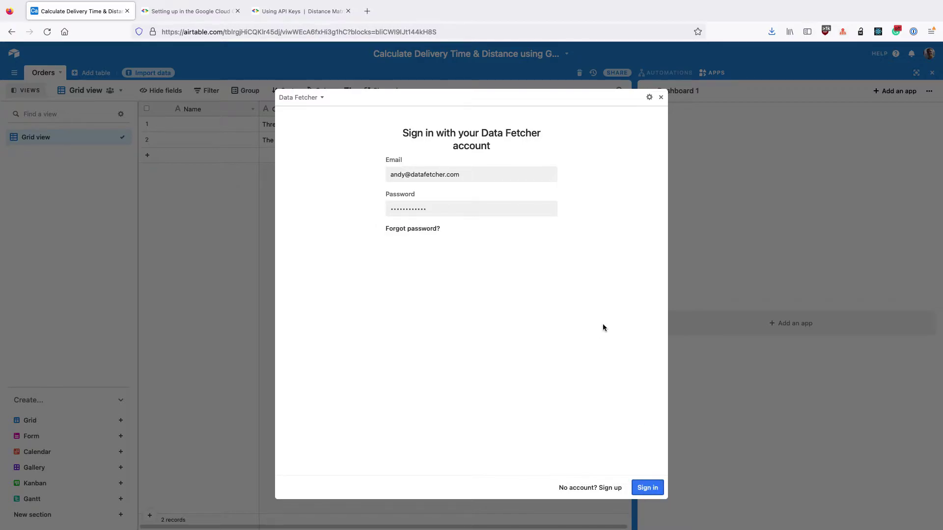
{"action": "left_click", "coordinate": [661, 489]}
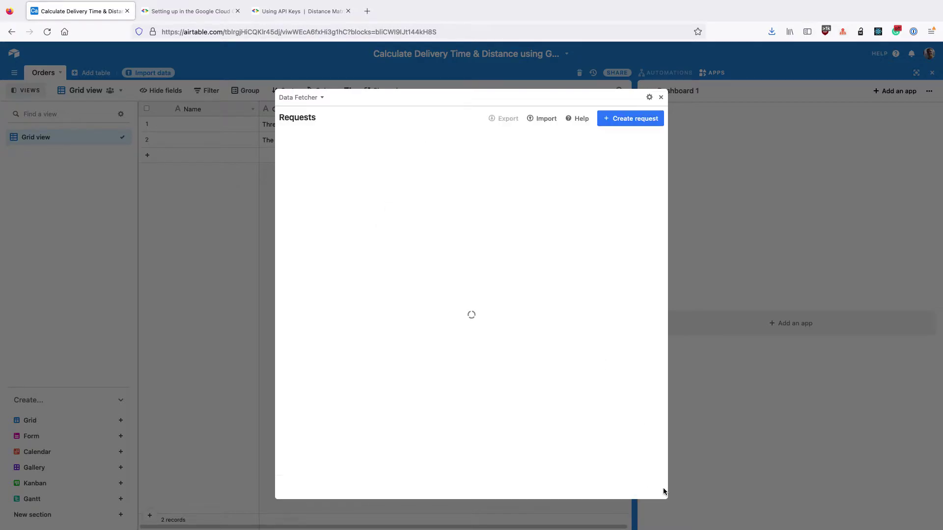
{"action": "left_click", "coordinate": [661, 99]}
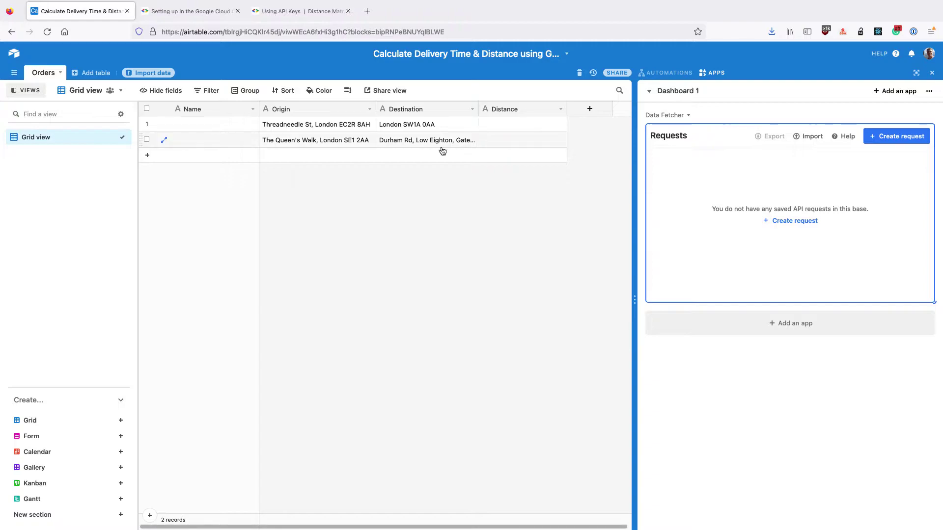
Create a grid view named 'To process' filtered to rows where Origin is not empty
{"action": "left_click", "coordinate": [121, 421]}
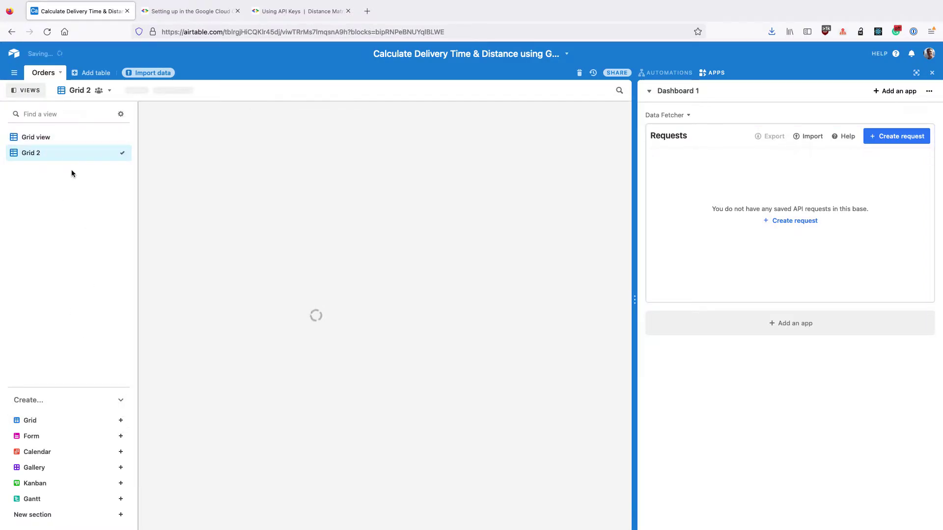
{"action": "type", "text": "T"}
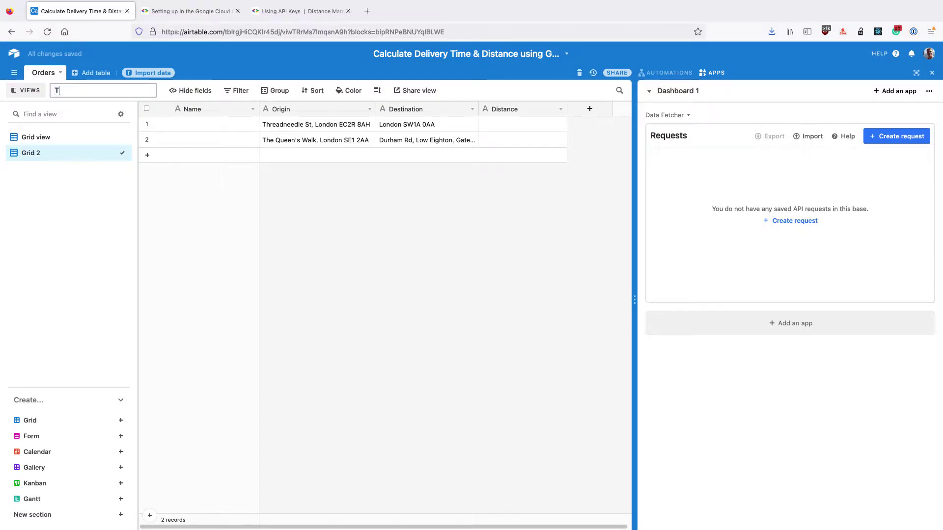
{"action": "type", "text": "o process"}
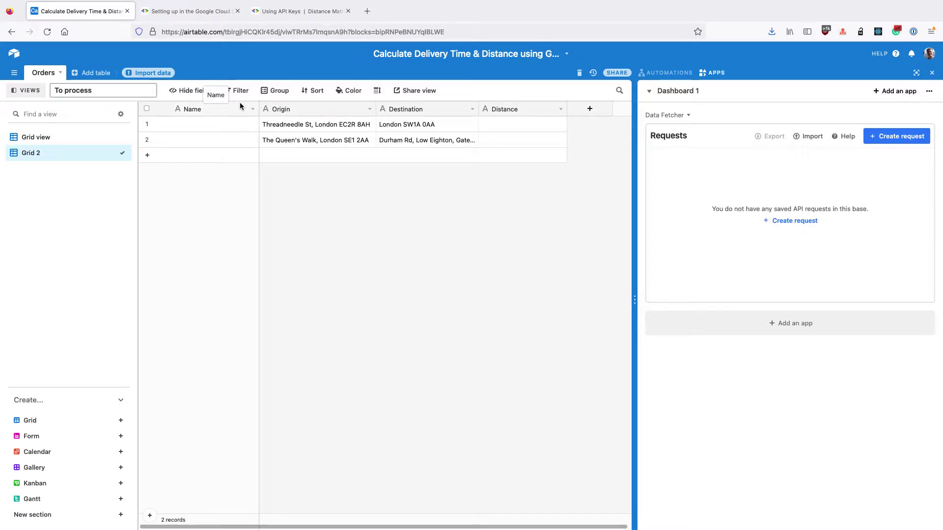
{"action": "key", "text": "Return"}
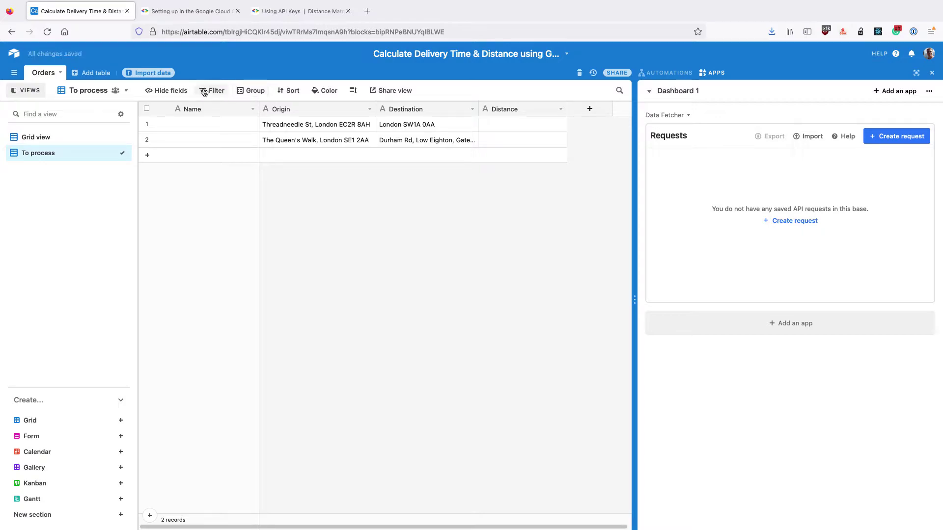
{"action": "left_click", "coordinate": [205, 91]}
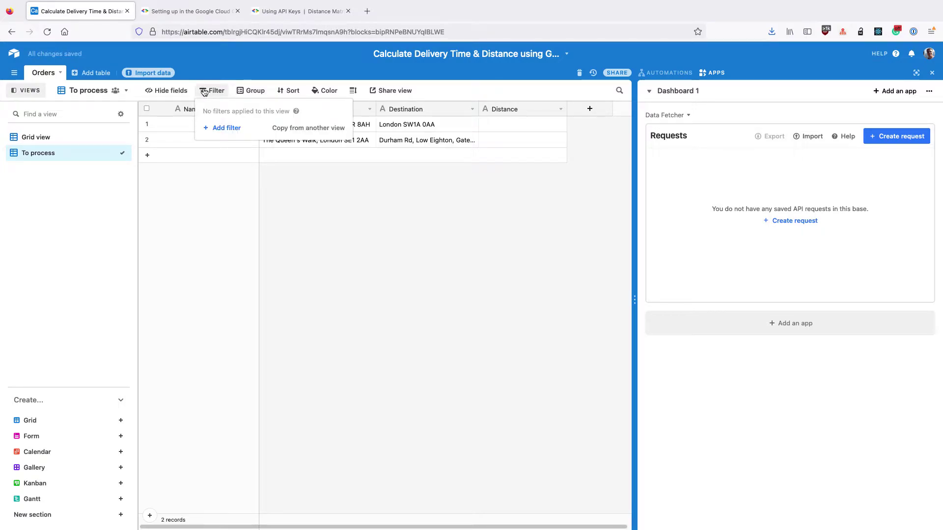
{"action": "left_click", "coordinate": [224, 128]}
{"action": "left_click", "coordinate": [265, 111]}
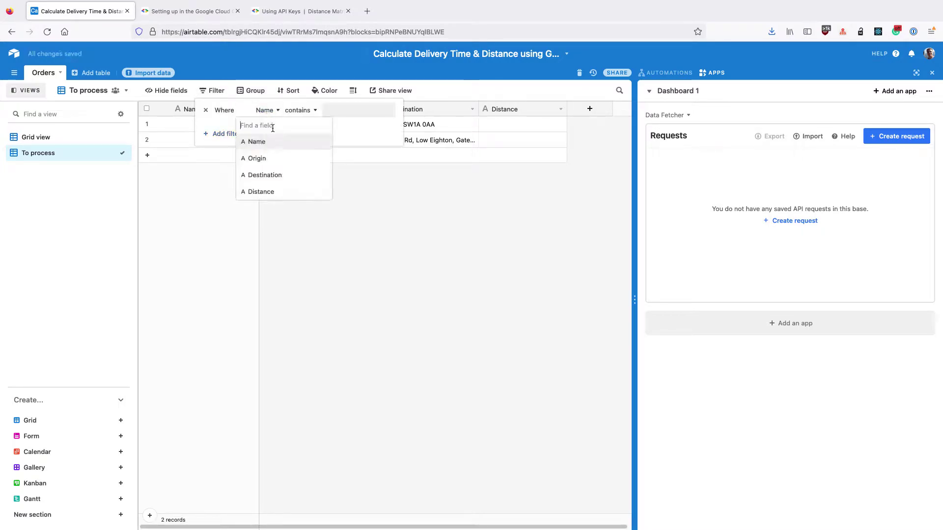
{"action": "left_click", "coordinate": [272, 158]}
{"action": "left_click", "coordinate": [298, 110]}
{"action": "left_click", "coordinate": [308, 225]}
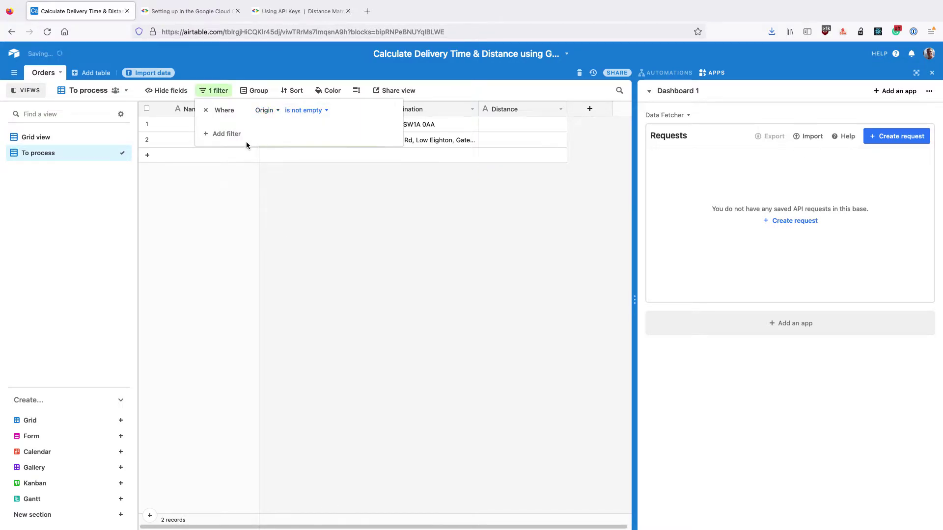
Add filters for Destination is not empty and Distance is empty
{"action": "left_click", "coordinate": [227, 134]}
{"action": "left_click", "coordinate": [263, 128]}
{"action": "left_click", "coordinate": [275, 193]}
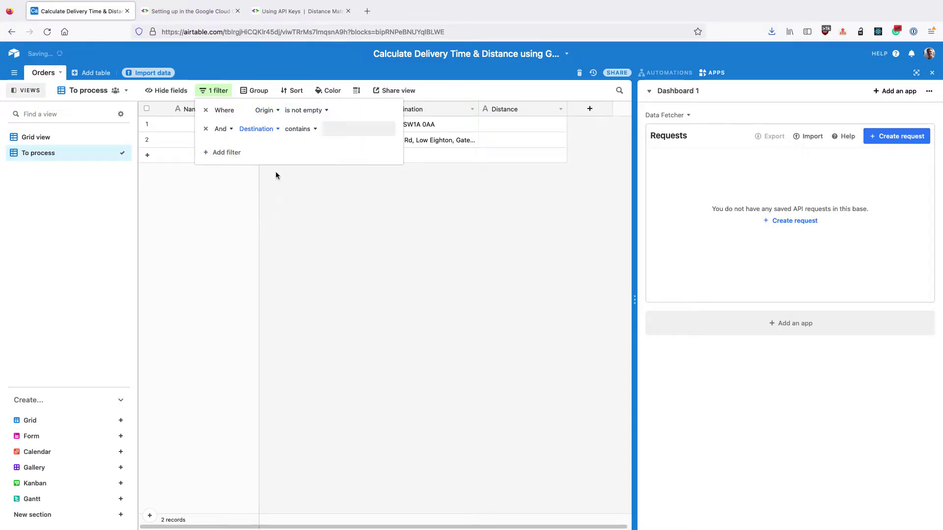
{"action": "left_click", "coordinate": [299, 129]}
{"action": "left_click", "coordinate": [319, 242]}
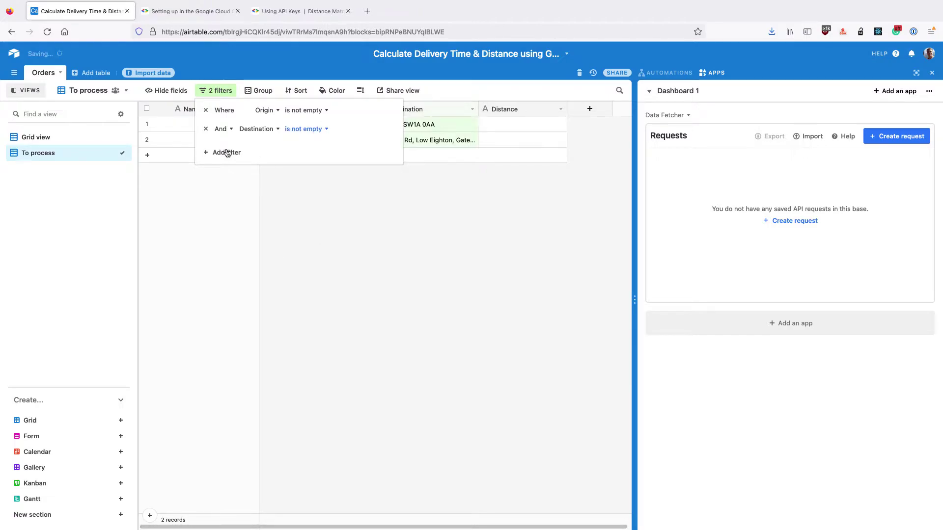
{"action": "left_click", "coordinate": [225, 151]}
{"action": "left_click", "coordinate": [267, 148]}
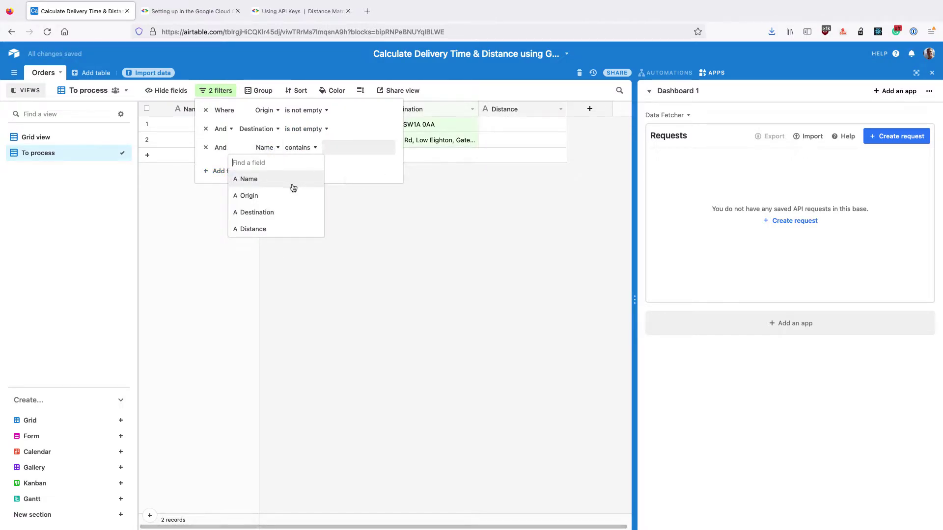
{"action": "left_click", "coordinate": [269, 228]}
{"action": "left_click", "coordinate": [298, 149]}
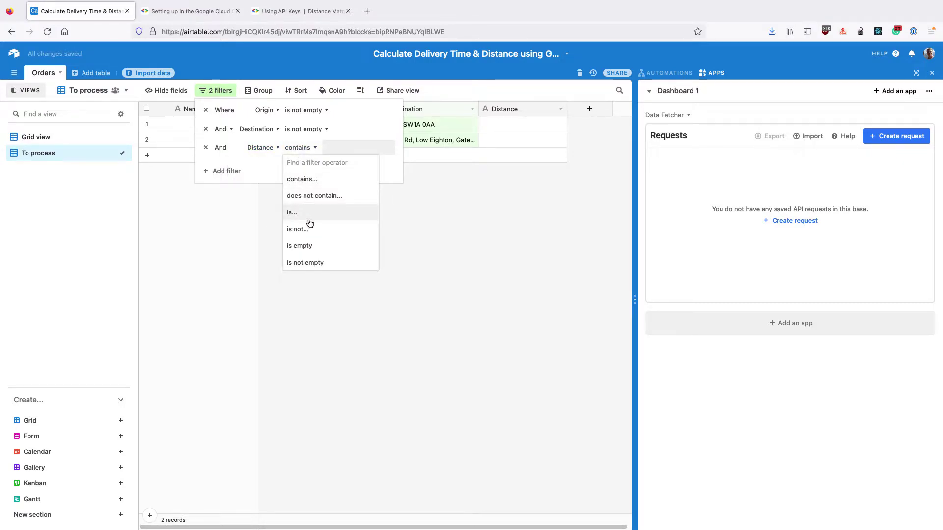
{"action": "left_click", "coordinate": [316, 246]}
{"action": "left_click", "coordinate": [461, 194]}
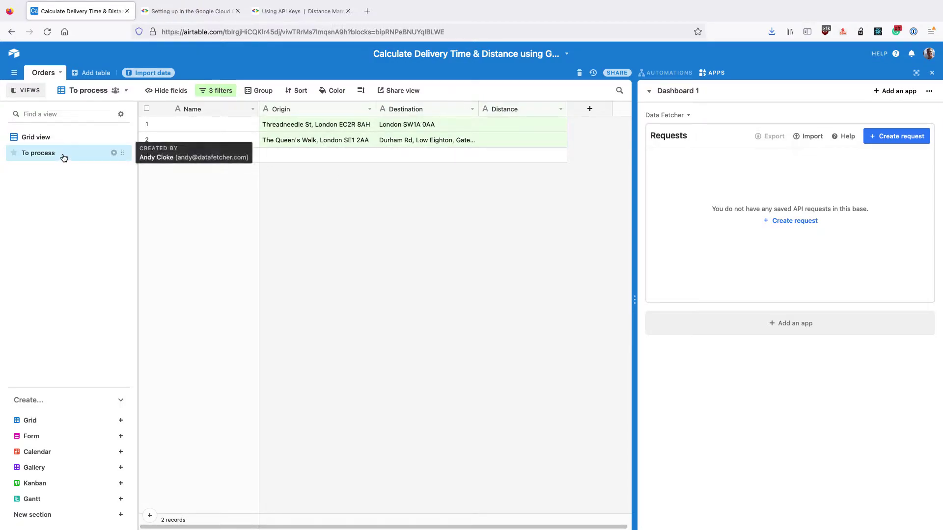
{"action": "mouse_move", "coordinate": [190, 12]}
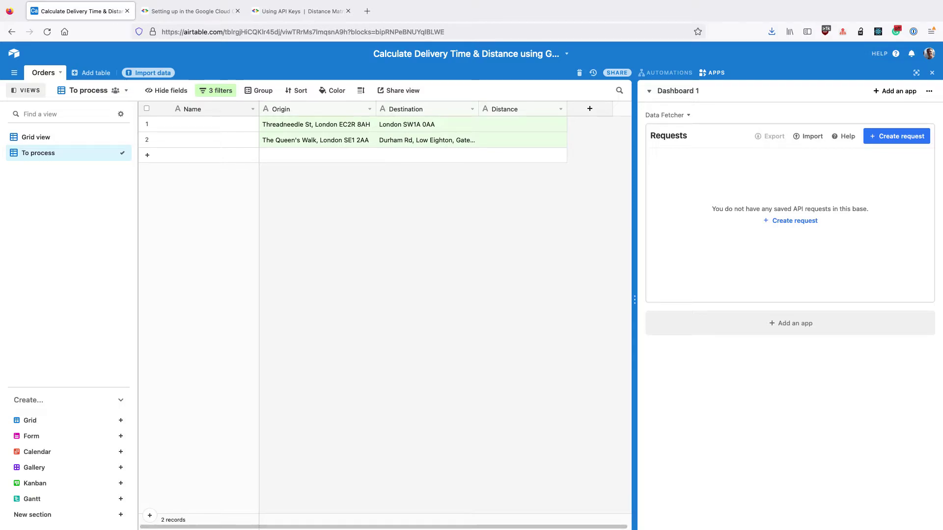
From the setup docs, create a new Cloud project renamed 'Airtable project'
{"action": "left_click", "coordinate": [192, 12]}
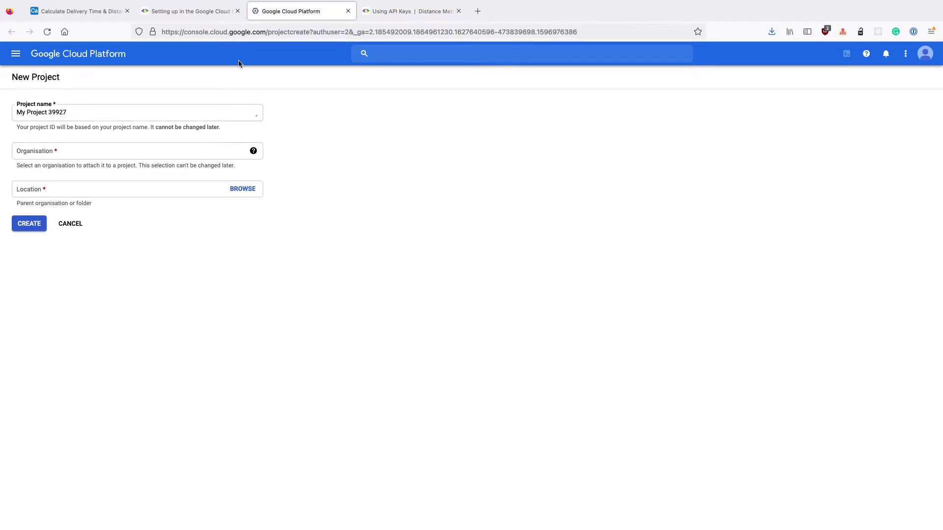
{"action": "double_click", "coordinate": [59, 109]}
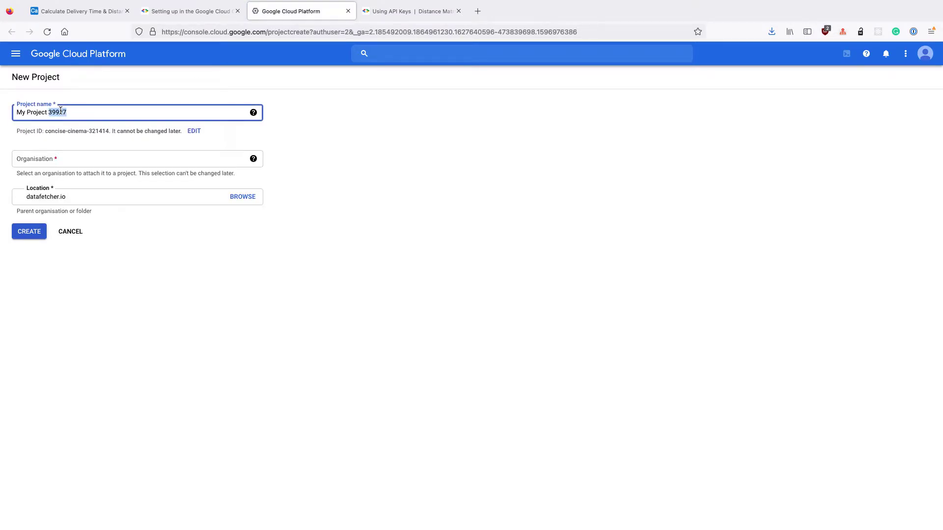
{"action": "triple_click", "coordinate": [60, 109]}
{"action": "type", "text": "G"}
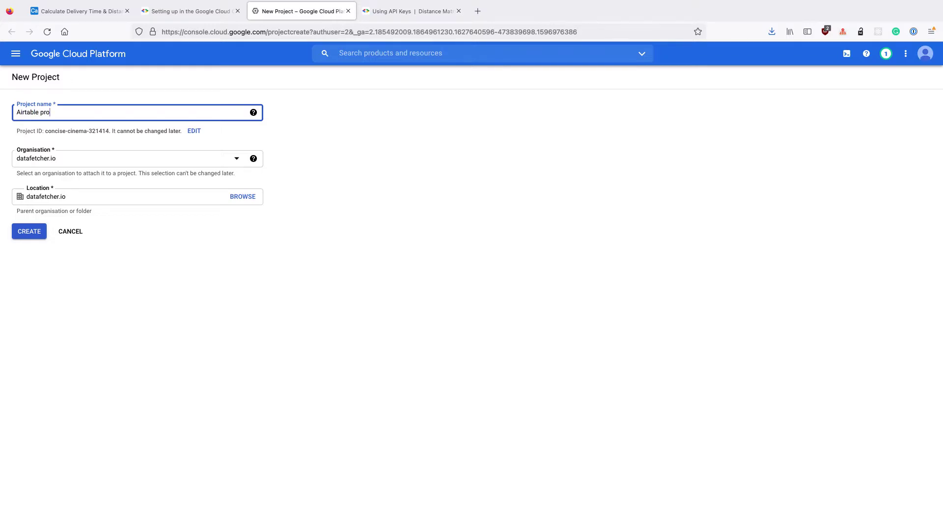
{"action": "type", "text": "ject"}
{"action": "left_click", "coordinate": [37, 232]}
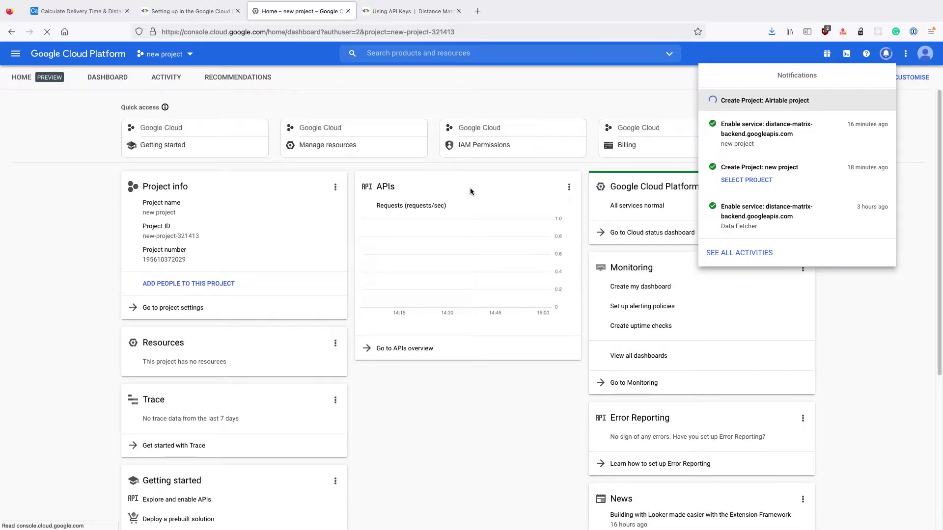
Link Airtable project to My Billing Account with its free trial credit
{"action": "key", "text": "ctrl+shift+Tab"}
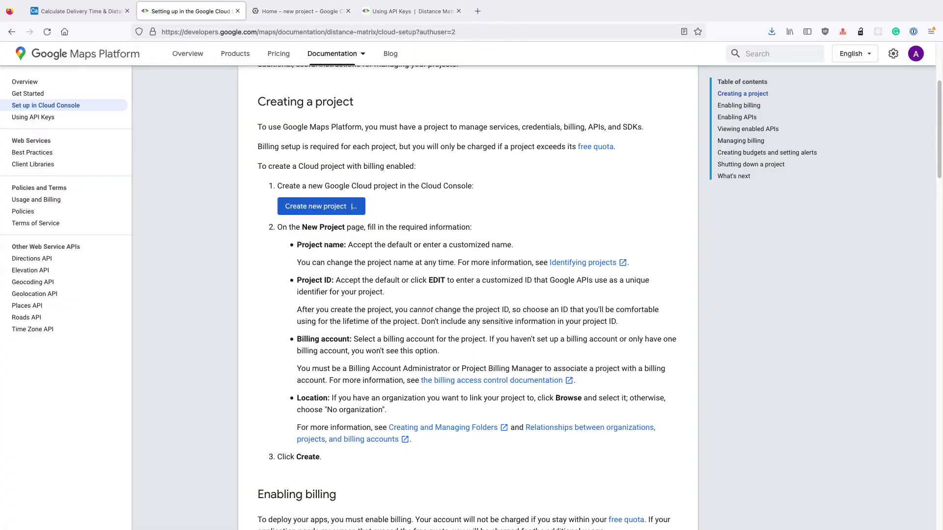
{"action": "scroll", "coordinate": [433, 171], "scroll_direction": "down", "scroll_amount": 5}
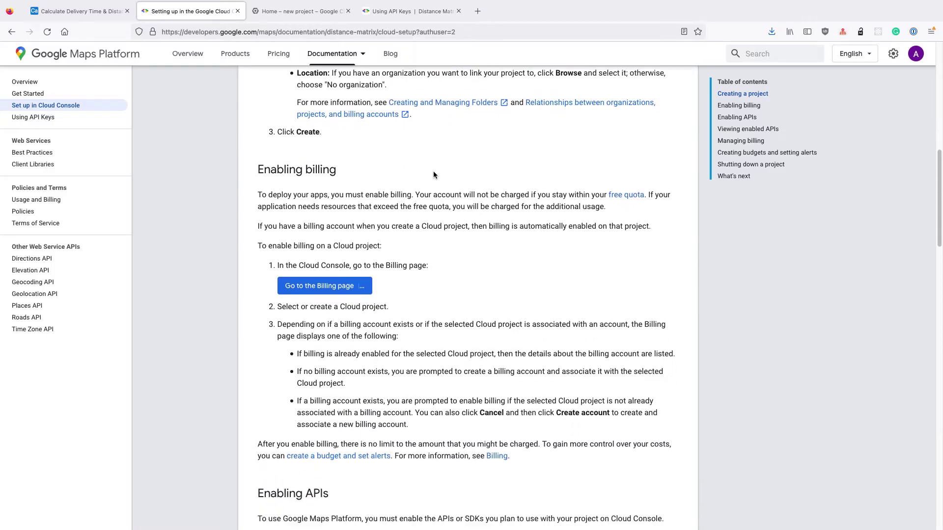
{"action": "left_click", "coordinate": [297, 274]}
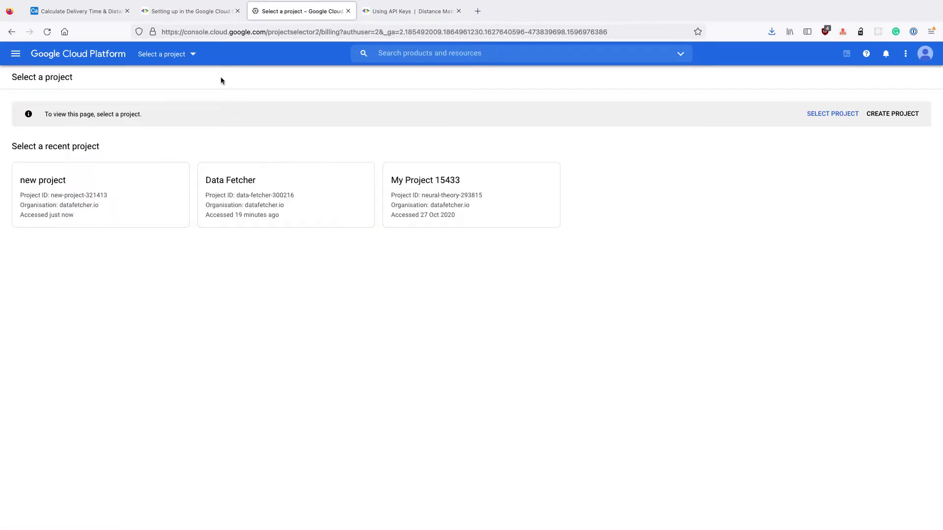
{"action": "left_click", "coordinate": [171, 57]}
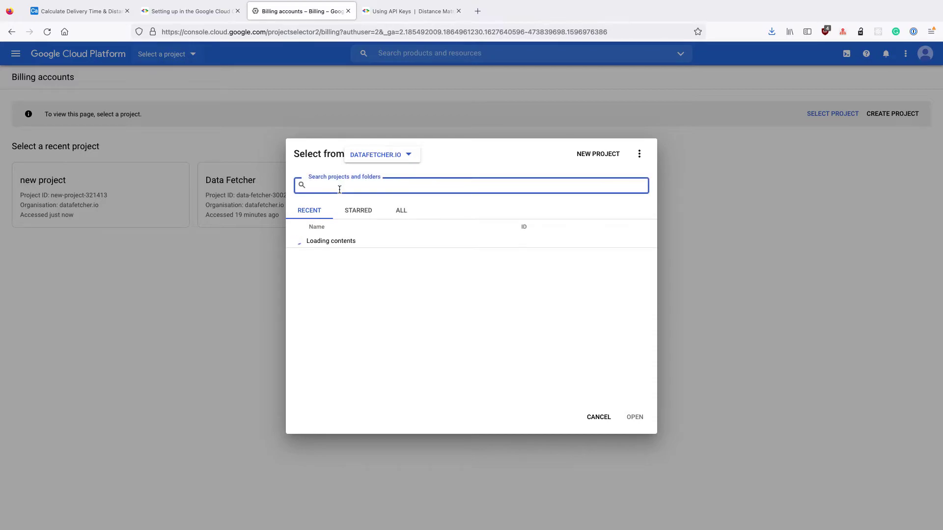
{"action": "type", "text": "airta"}
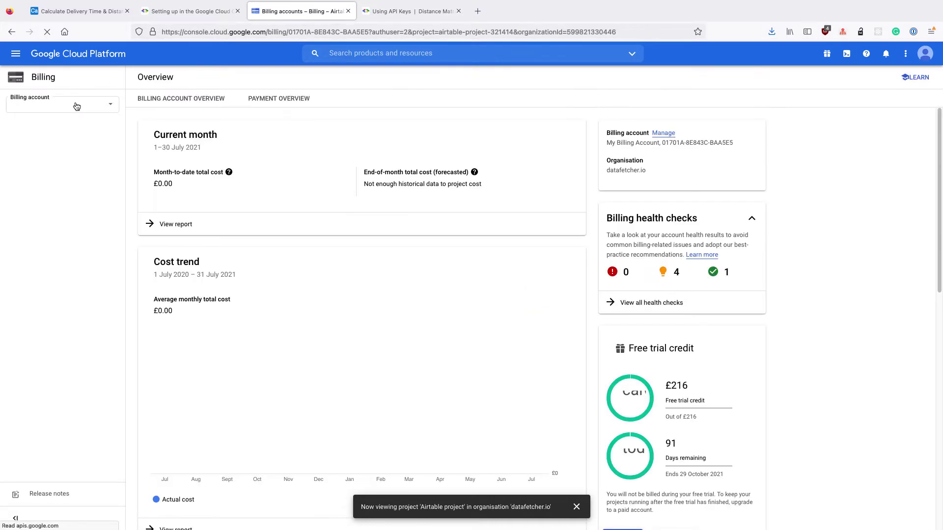
{"action": "left_click", "coordinate": [76, 104]}
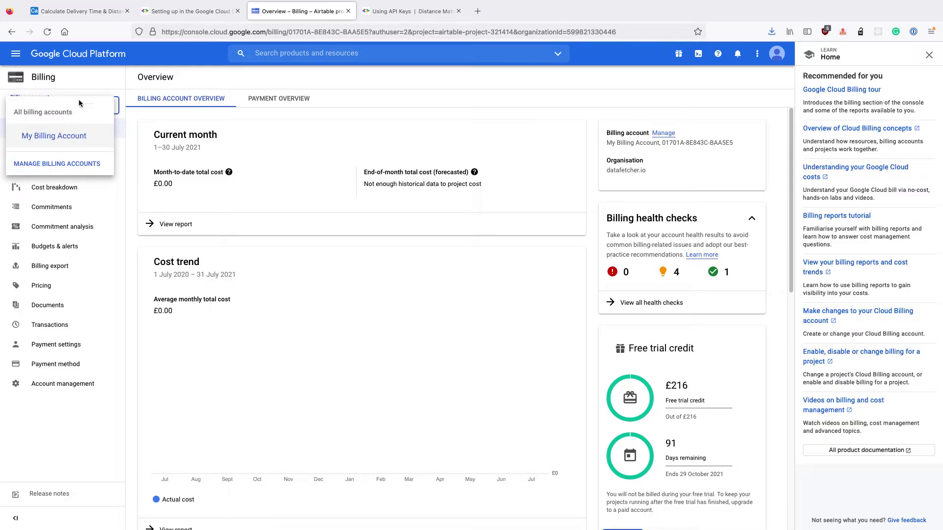
{"action": "left_click", "coordinate": [66, 136]}
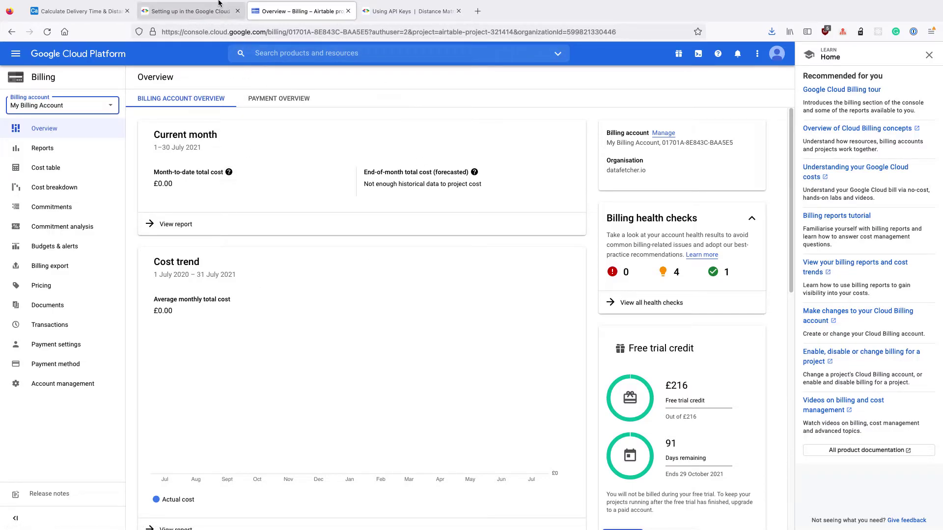
{"action": "left_click", "coordinate": [189, 37]}
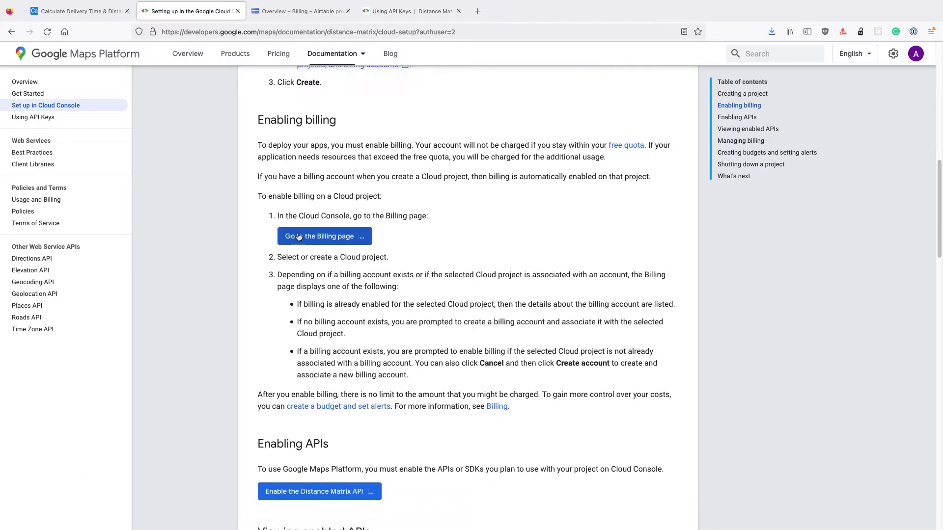
{"action": "scroll", "coordinate": [297, 236], "scroll_direction": "down", "scroll_amount": 3}
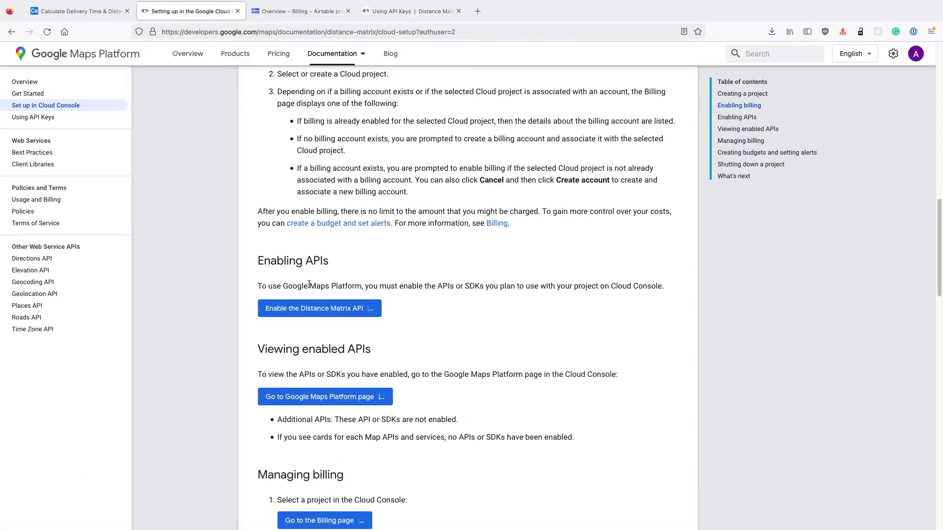
Enable the Distance Matrix API from its API library page
{"action": "left_click", "coordinate": [310, 311]}
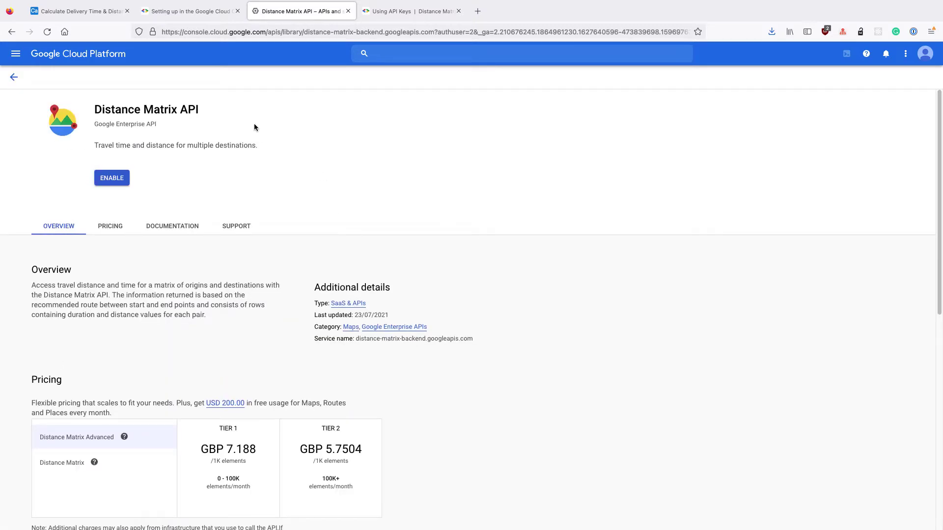
{"action": "left_click", "coordinate": [113, 181]}
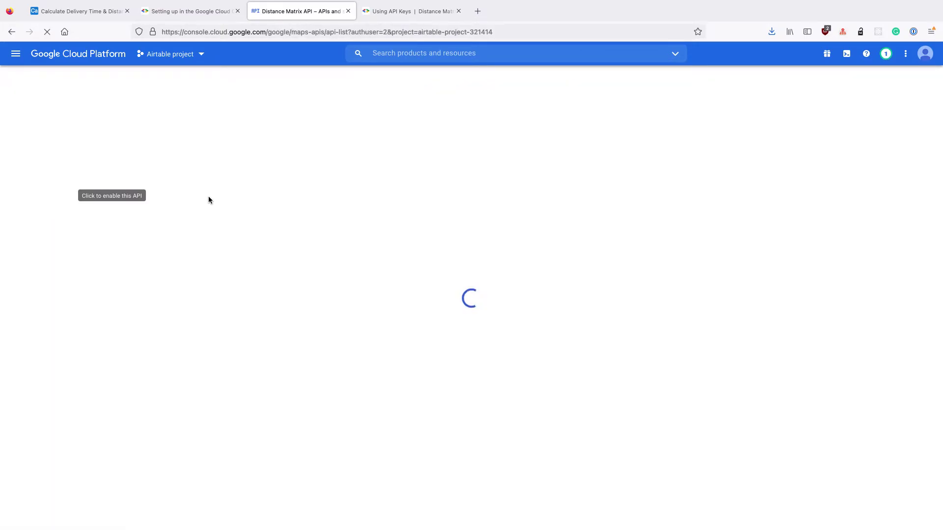
Create and copy a new API key for Airtable project on the Credentials page
{"action": "key", "text": "ctrl+shift+Tab"}
{"action": "scroll", "coordinate": [307, 249], "scroll_direction": "down", "scroll_amount": 4}
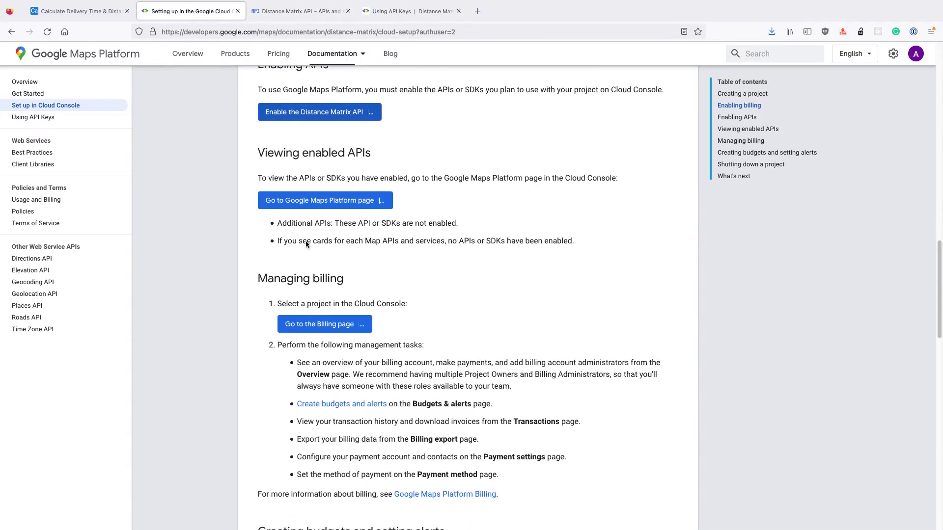
{"action": "scroll", "coordinate": [313, 230], "scroll_direction": "down", "scroll_amount": 1}
{"action": "scroll", "coordinate": [314, 230], "scroll_direction": "down", "scroll_amount": 1}
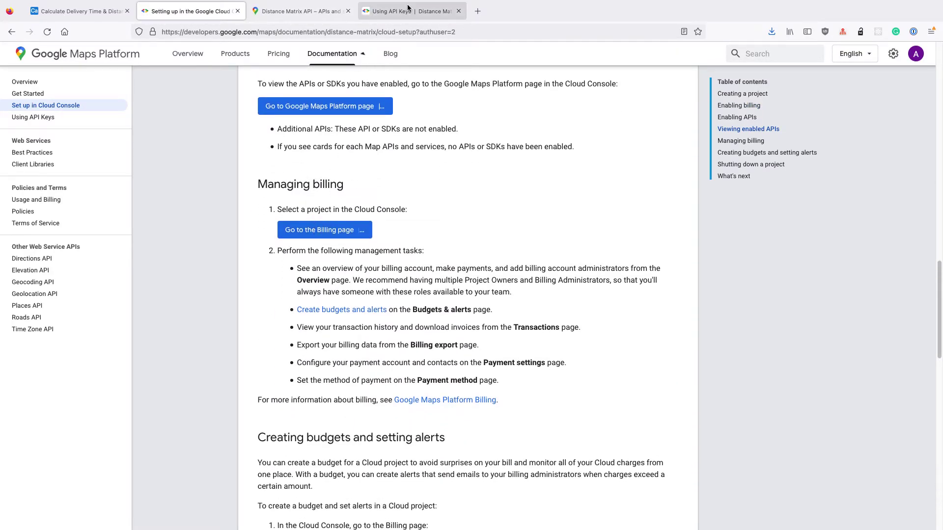
{"action": "left_click", "coordinate": [399, 35]}
{"action": "scroll", "coordinate": [366, 128], "scroll_direction": "down", "scroll_amount": 1}
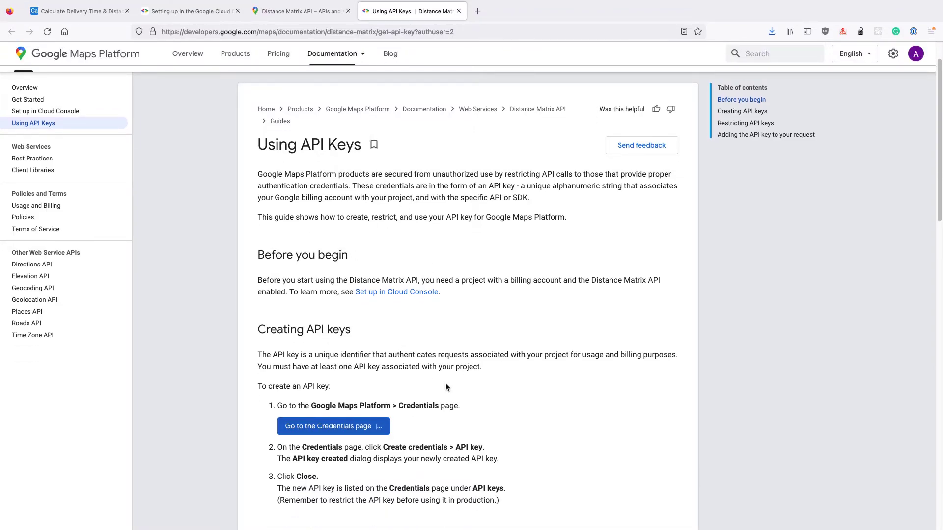
{"action": "scroll", "coordinate": [441, 167], "scroll_direction": "down", "scroll_amount": 1}
{"action": "scroll", "coordinate": [442, 158], "scroll_direction": "down", "scroll_amount": 2}
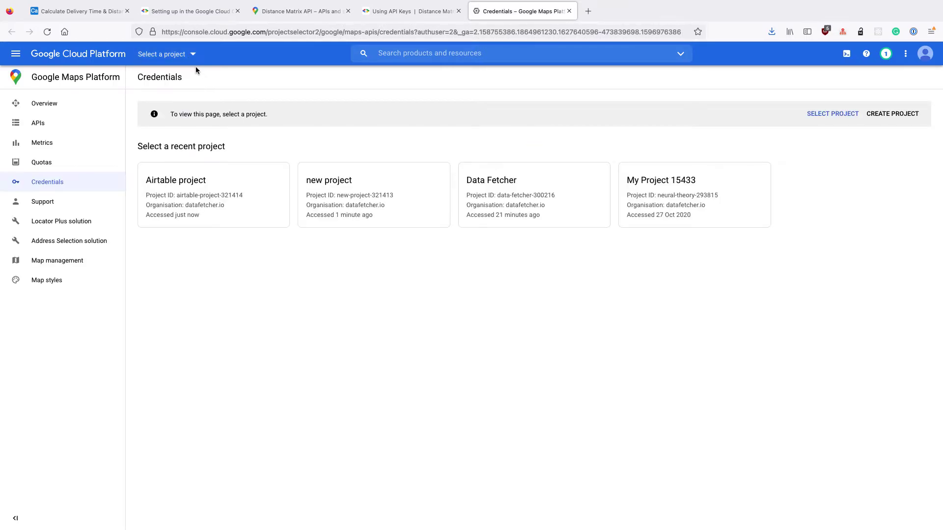
{"action": "left_click", "coordinate": [216, 191]}
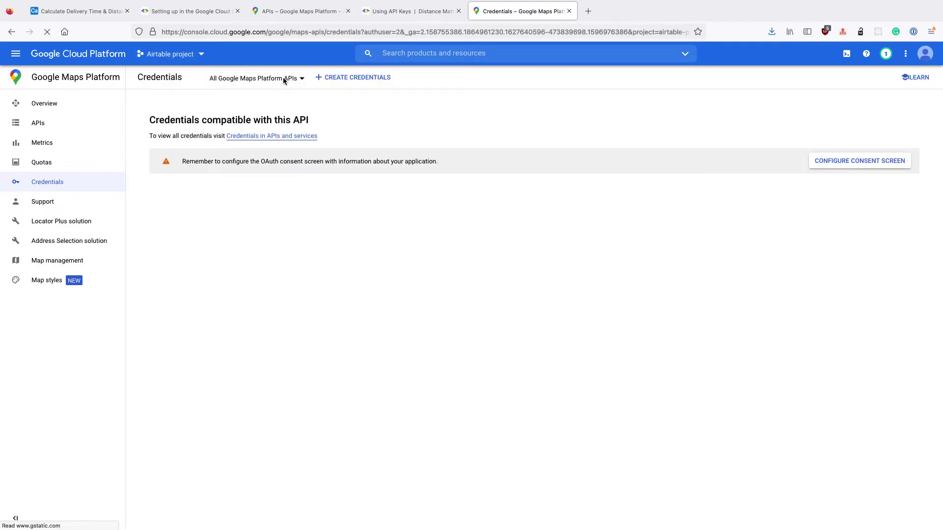
{"action": "left_click", "coordinate": [350, 80]}
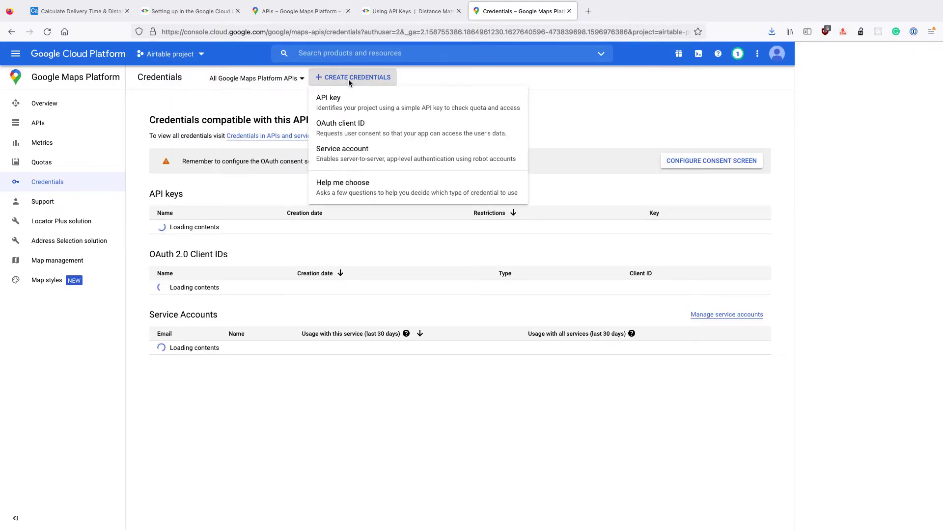
{"action": "left_click", "coordinate": [368, 109]}
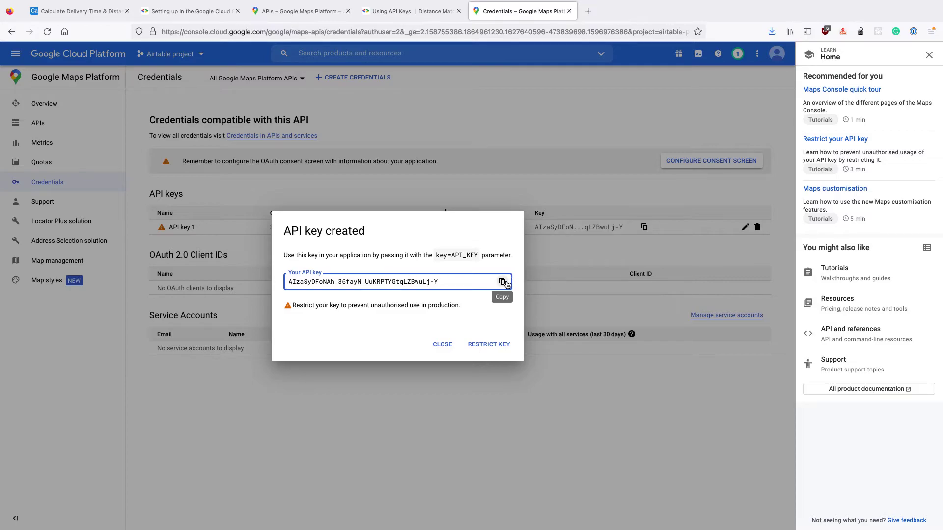
{"action": "left_click", "coordinate": [503, 282]}
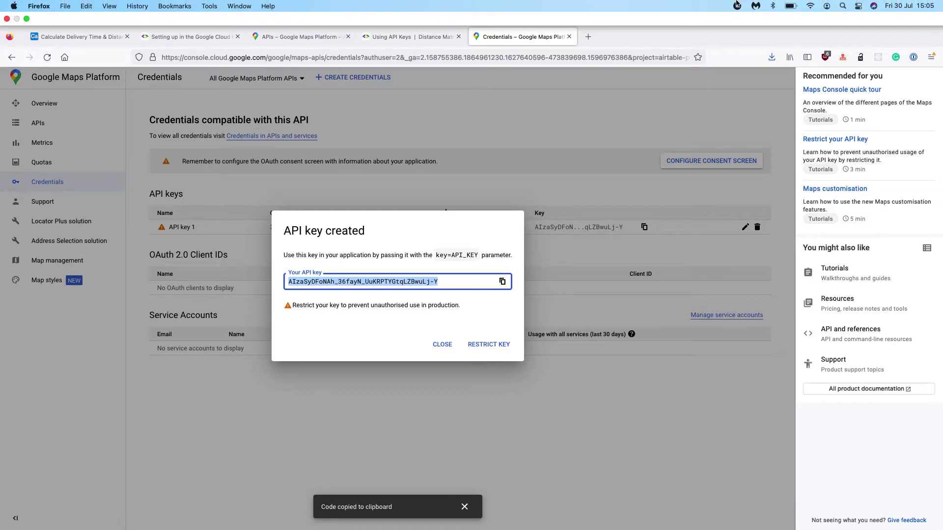
{"action": "left_click", "coordinate": [77, 36]}
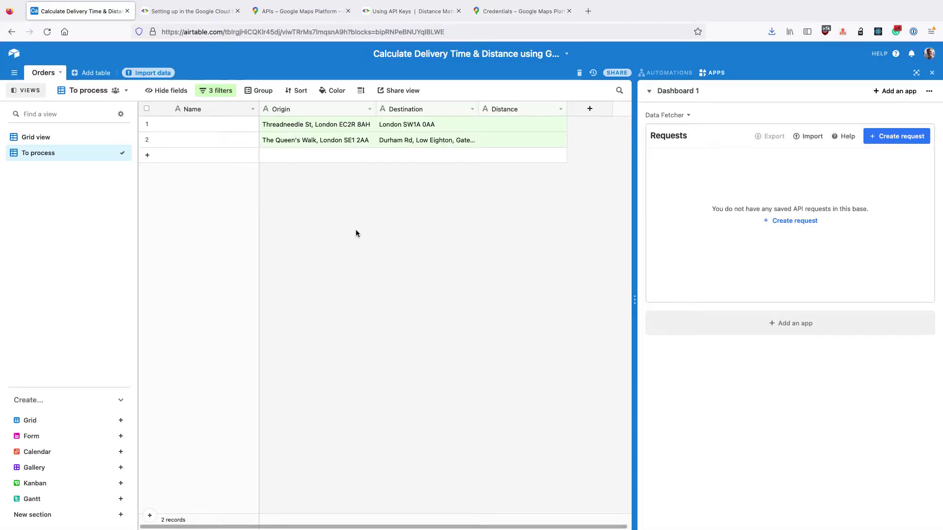
{"action": "mouse_move", "coordinate": [919, 115]}
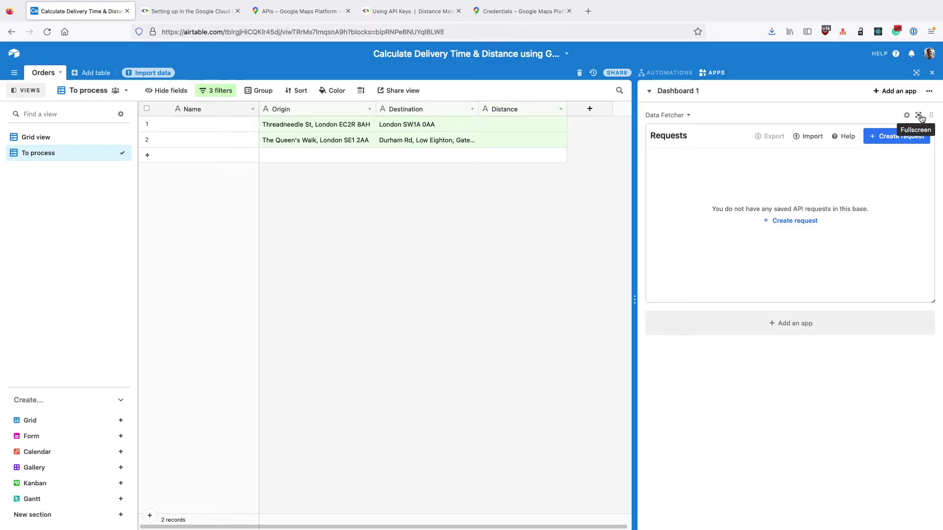
{"action": "left_click", "coordinate": [918, 116]}
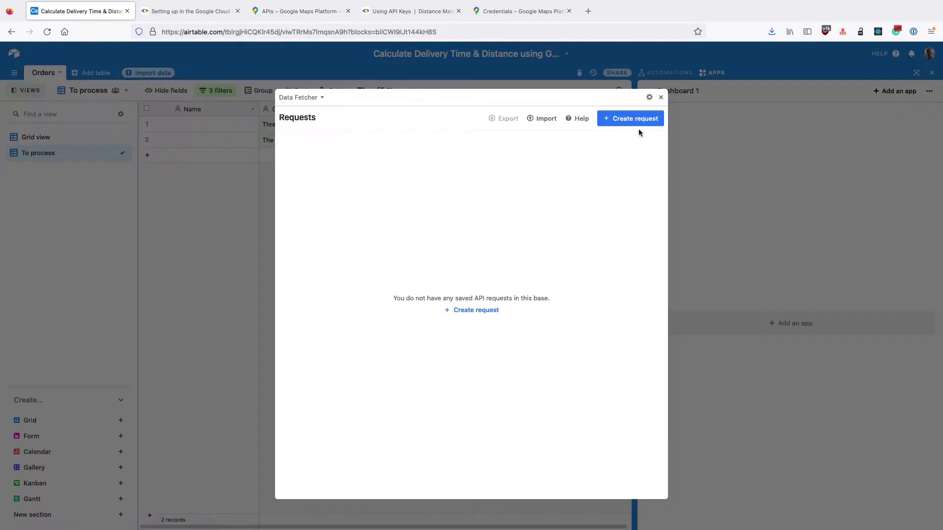
Create a request named 'Calculate Distance & Time' with the Distance Matrix JSON URL pasted in
{"action": "left_click", "coordinate": [614, 118]}
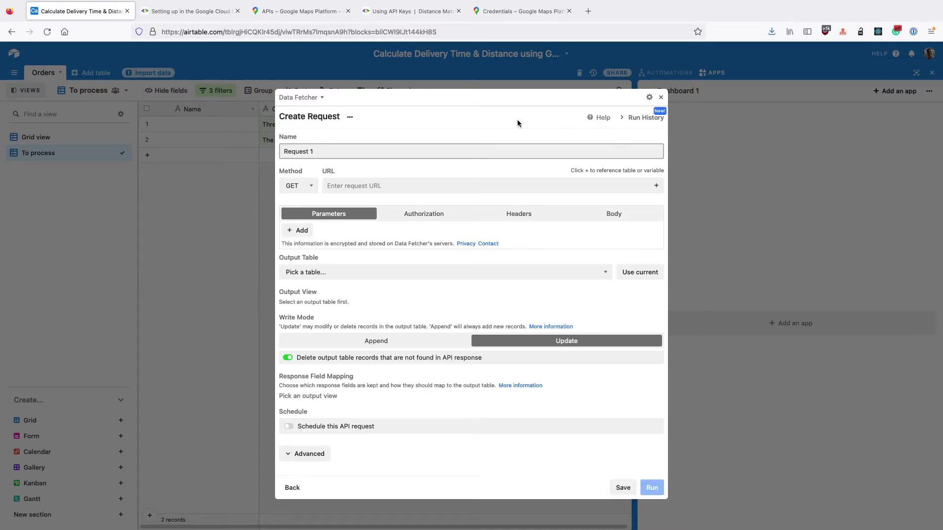
{"action": "triple_click", "coordinate": [294, 154]}
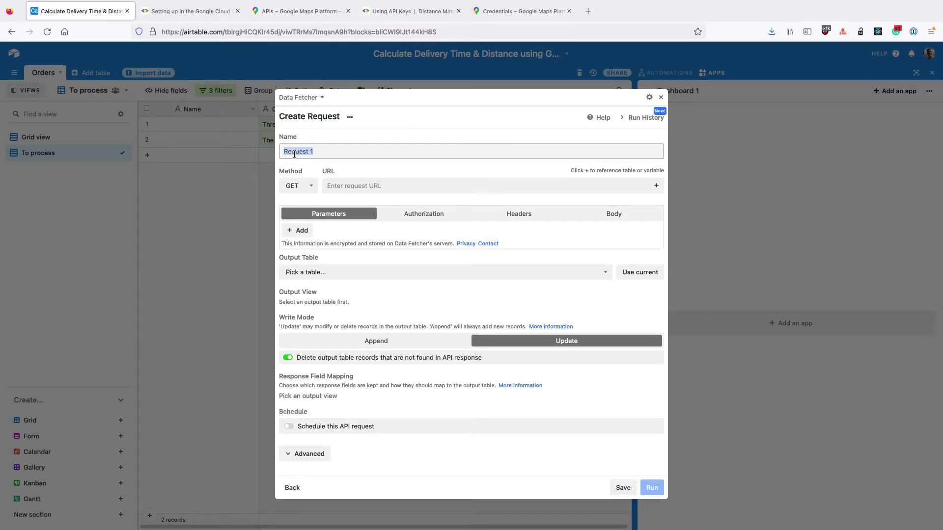
{"action": "type", "text": "Calculate Distance & Time"}
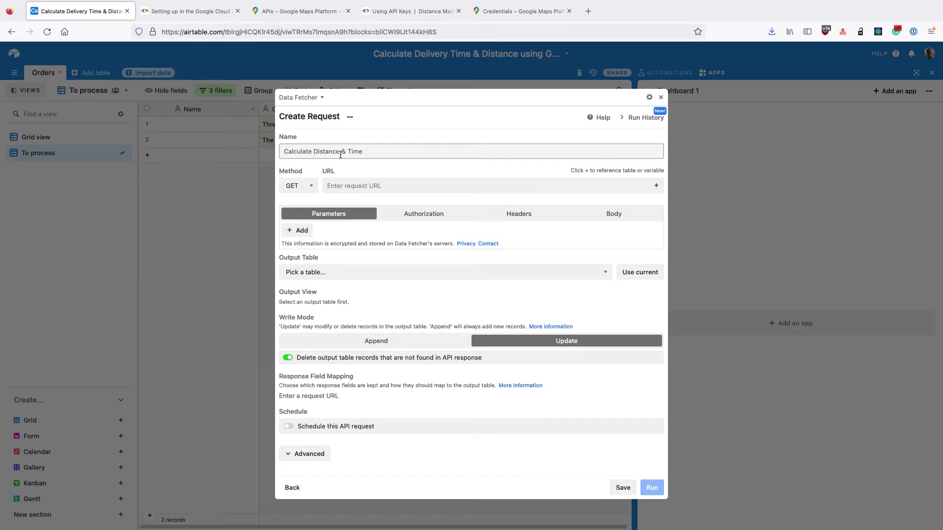
{"action": "left_click", "coordinate": [366, 154]}
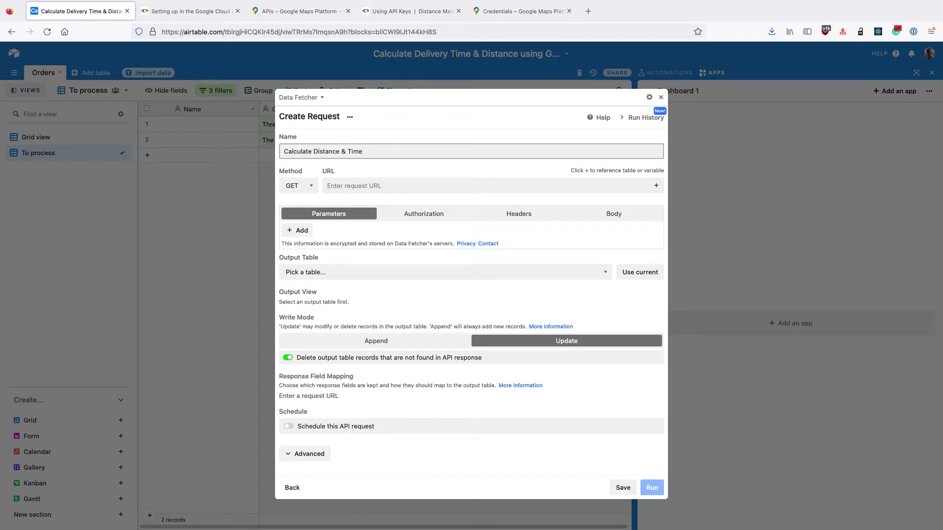
{"action": "key", "text": "super+Tab"}
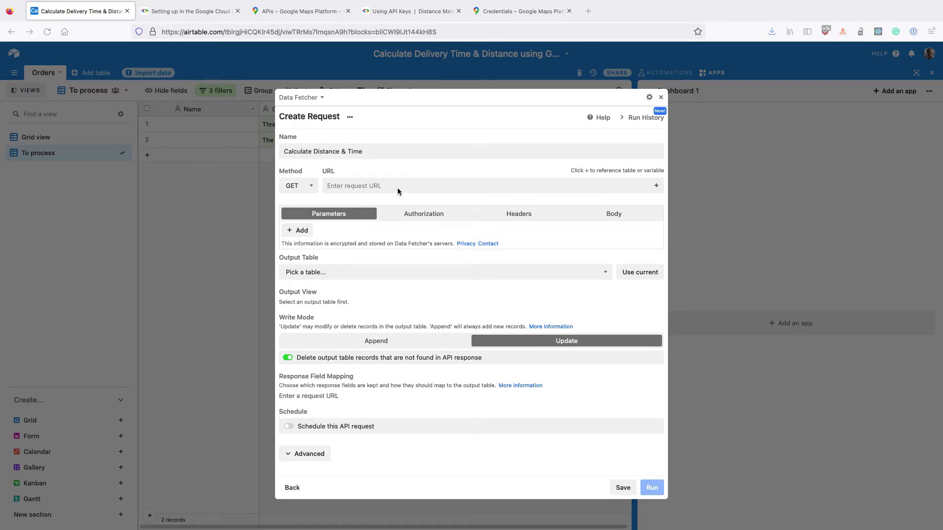
{"action": "key", "text": "super+Tab"}
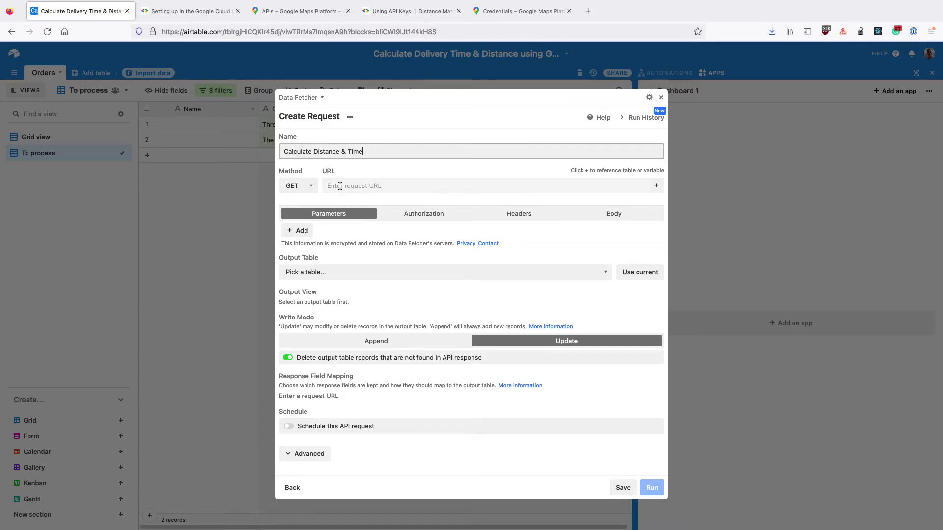
{"action": "left_click", "coordinate": [340, 186]}
{"action": "key", "text": "ctrl+v"}
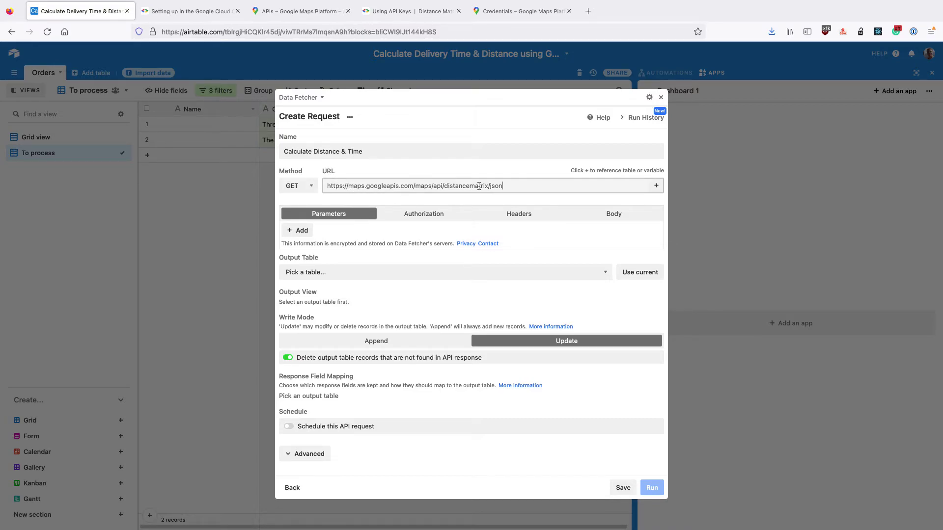
Add an 'origins' parameter referencing the Orders table's Origin field
{"action": "left_click", "coordinate": [310, 230]}
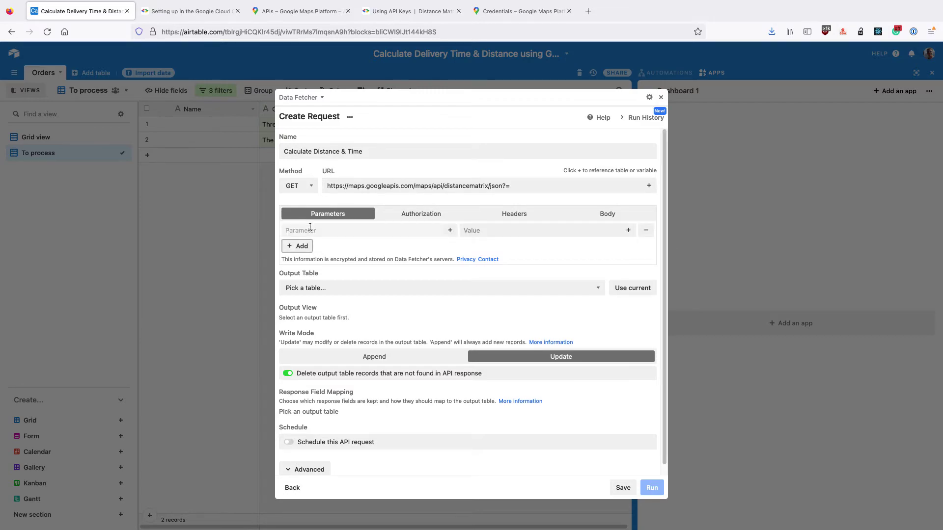
{"action": "left_click", "coordinate": [310, 228]}
{"action": "type", "text": "o"}
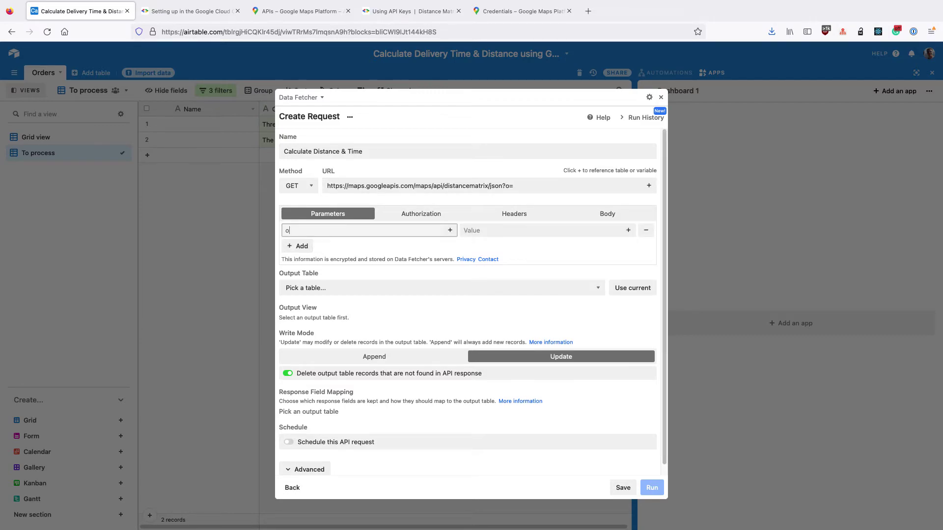
{"action": "type", "text": "rigins"}
{"action": "left_click", "coordinate": [470, 230]}
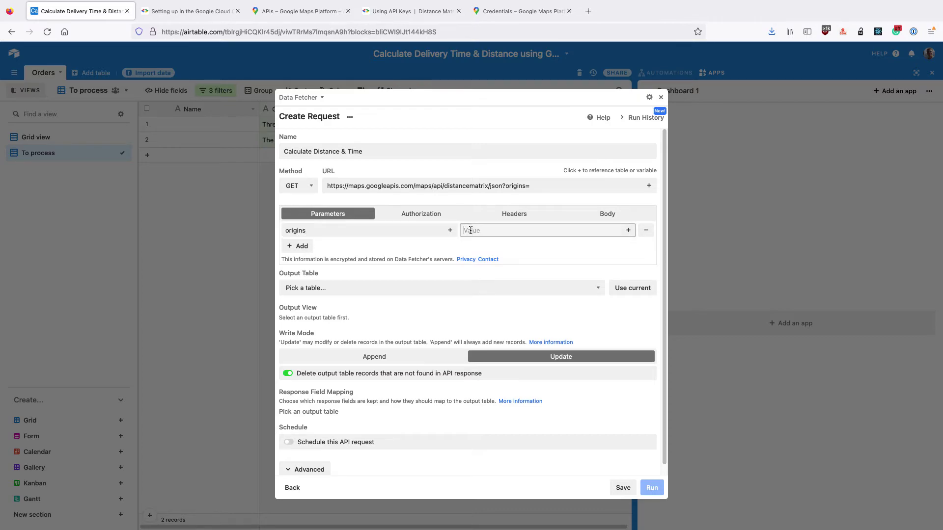
{"action": "left_click", "coordinate": [627, 232]}
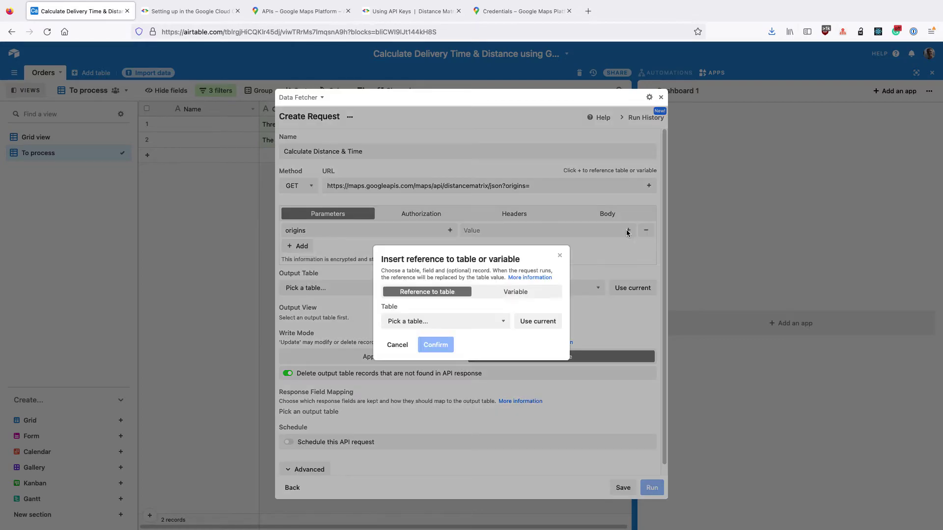
{"action": "left_click", "coordinate": [484, 321]}
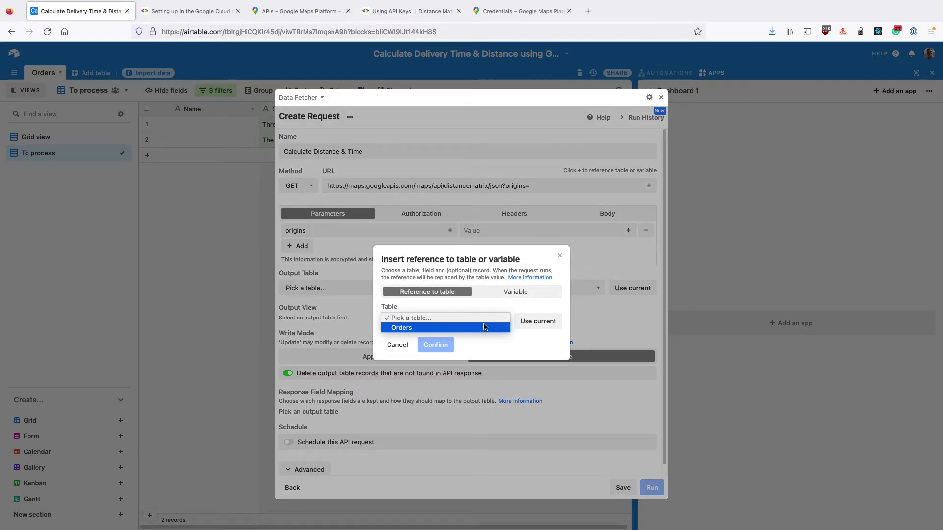
{"action": "left_click", "coordinate": [482, 326]}
{"action": "left_click", "coordinate": [434, 337]}
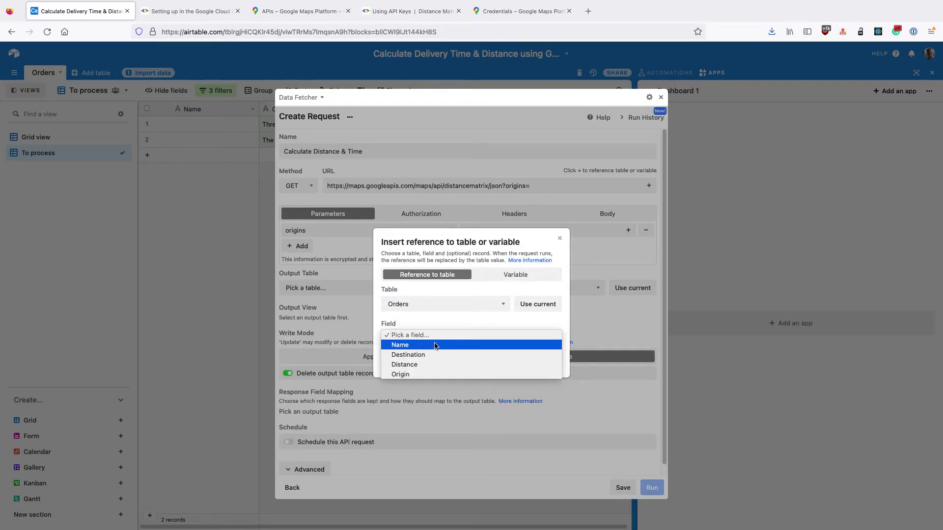
{"action": "left_click", "coordinate": [433, 374]}
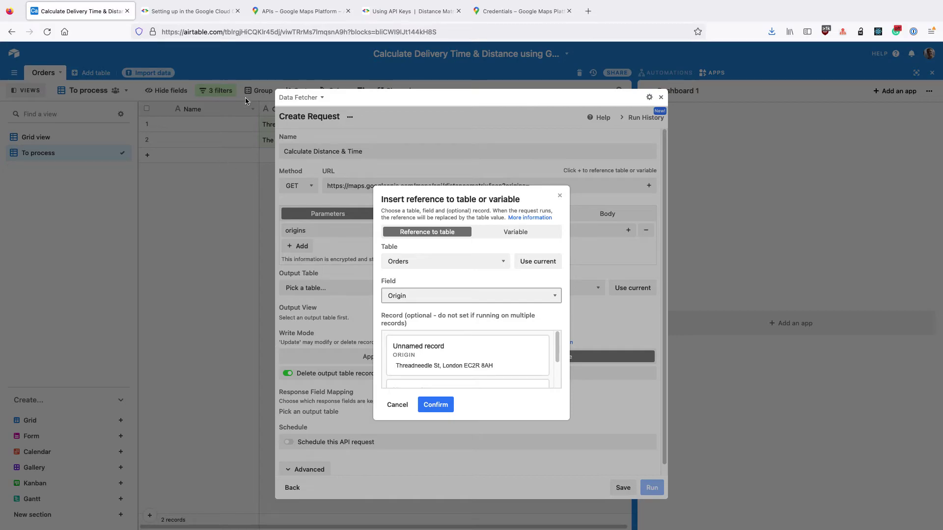
{"action": "left_click", "coordinate": [436, 406]}
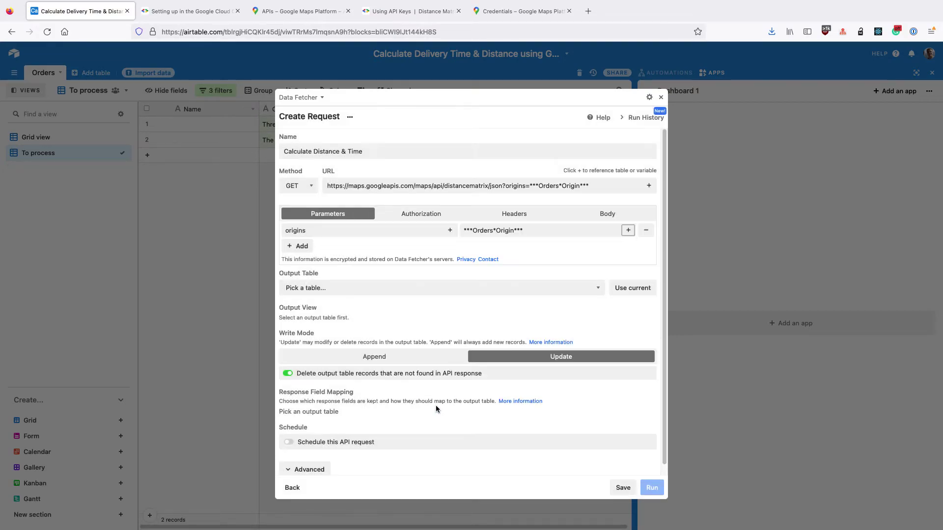
Add a 'destinations' parameter referencing the Orders table's Destination field
{"action": "left_click", "coordinate": [300, 246]}
{"action": "left_click", "coordinate": [303, 248]}
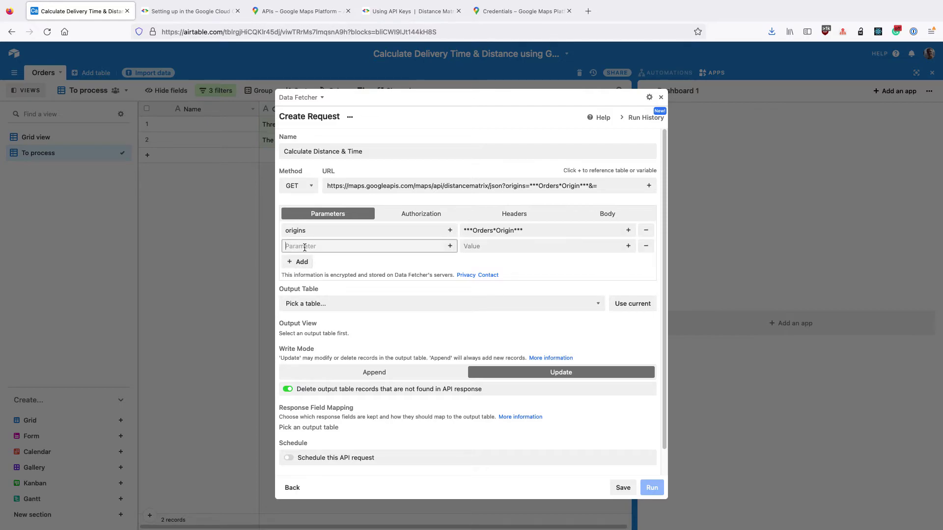
{"action": "type", "text": "destinations"}
{"action": "left_click", "coordinate": [604, 245]}
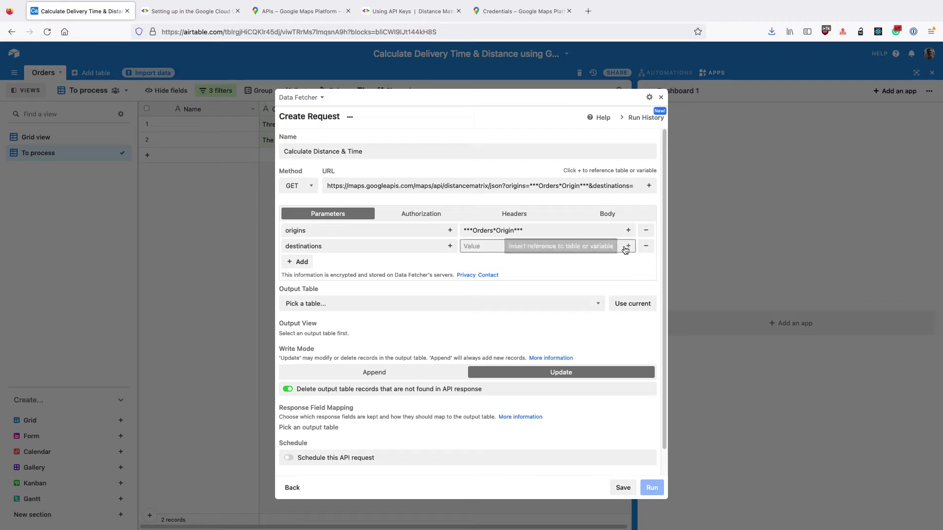
{"action": "left_click", "coordinate": [628, 246]}
{"action": "left_click", "coordinate": [451, 321]}
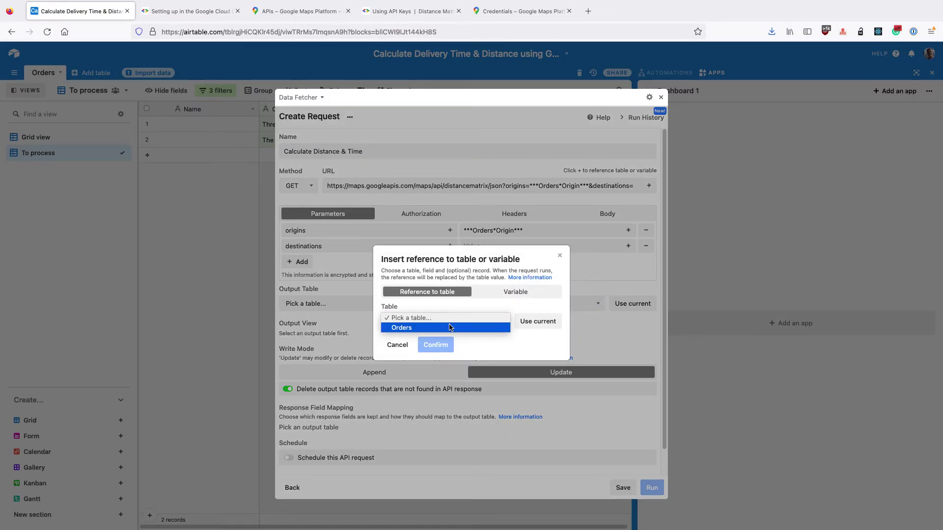
{"action": "left_click", "coordinate": [451, 328]}
{"action": "left_click", "coordinate": [435, 335]}
{"action": "left_click", "coordinate": [431, 358]}
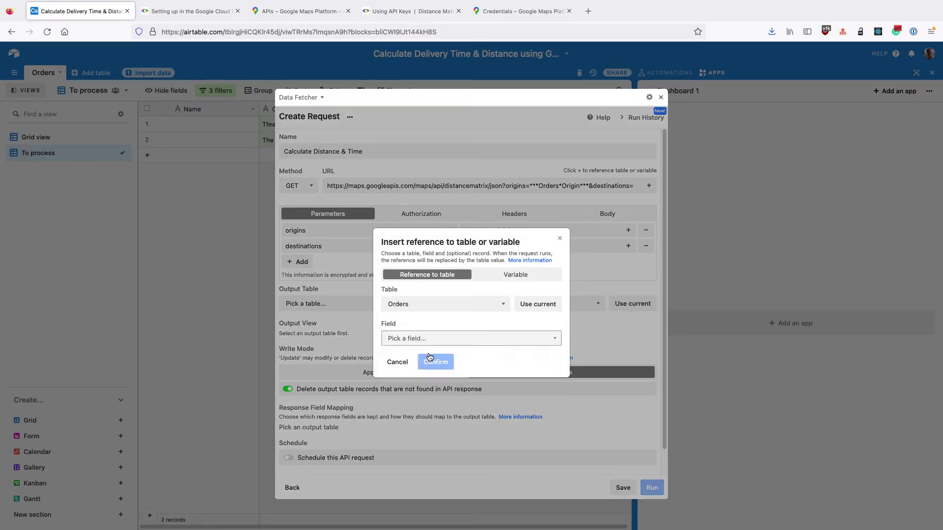
{"action": "left_click", "coordinate": [431, 405]}
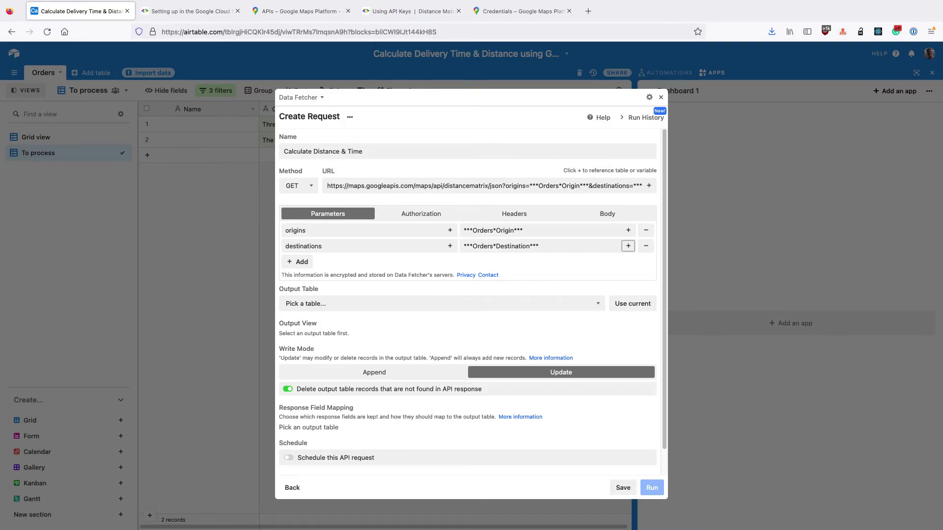
Add parameters units = imperial and key = the copied Google Cloud API key
{"action": "left_click", "coordinate": [286, 262]}
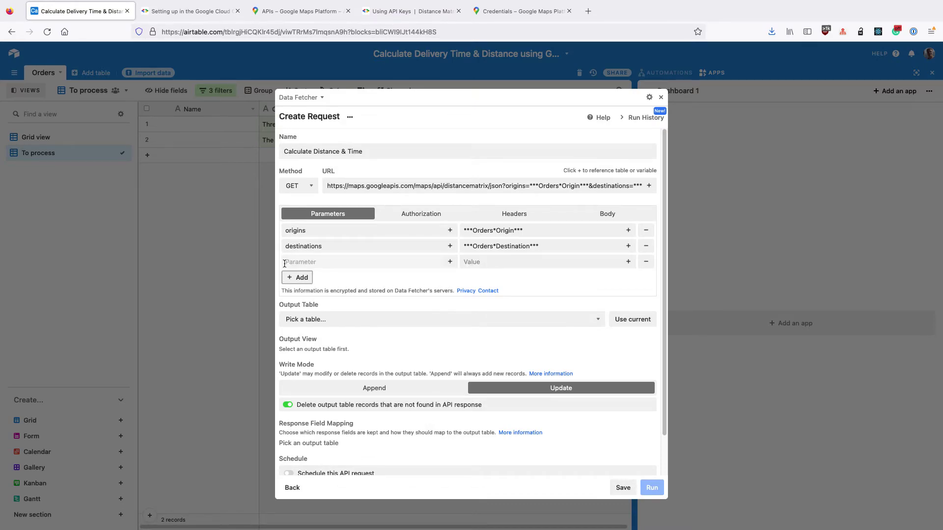
{"action": "type", "text": "units"}
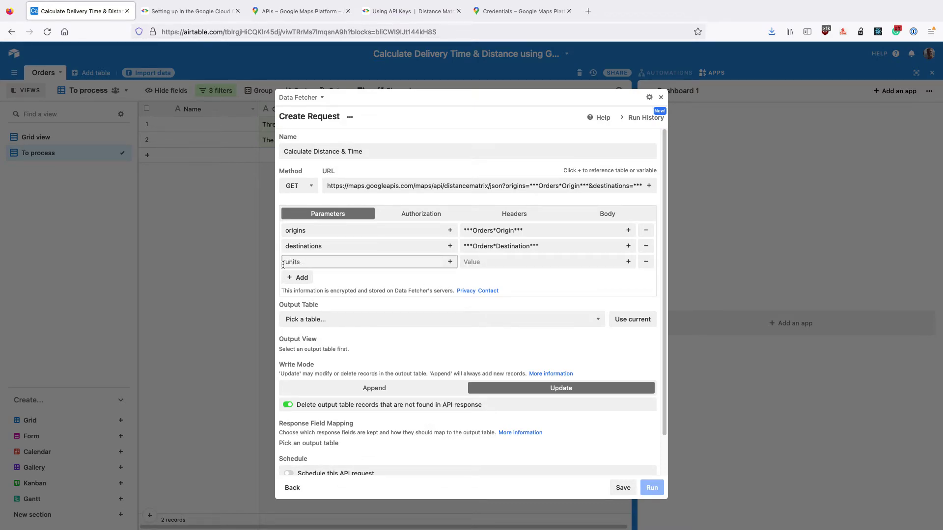
{"action": "left_click", "coordinate": [501, 261]}
{"action": "type", "text": "ia"}
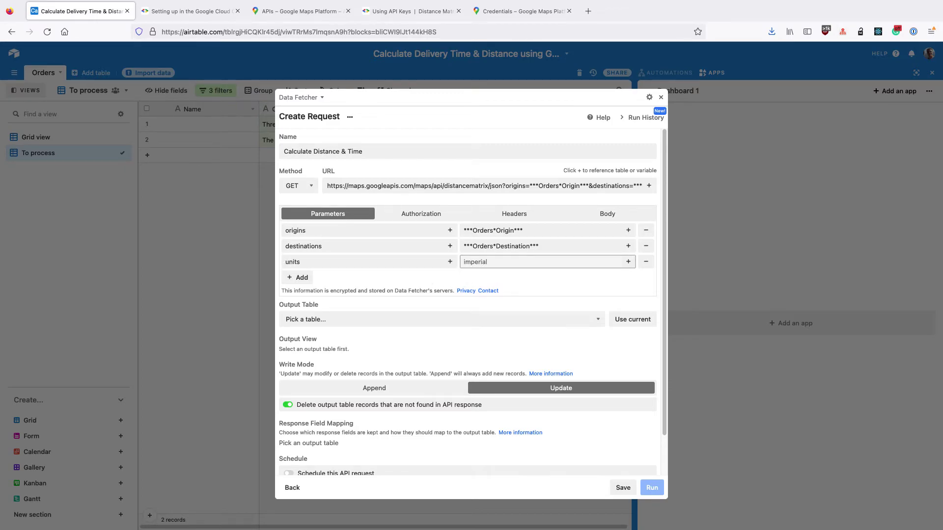
{"action": "type", "text": "l"}
{"action": "left_click", "coordinate": [300, 277]}
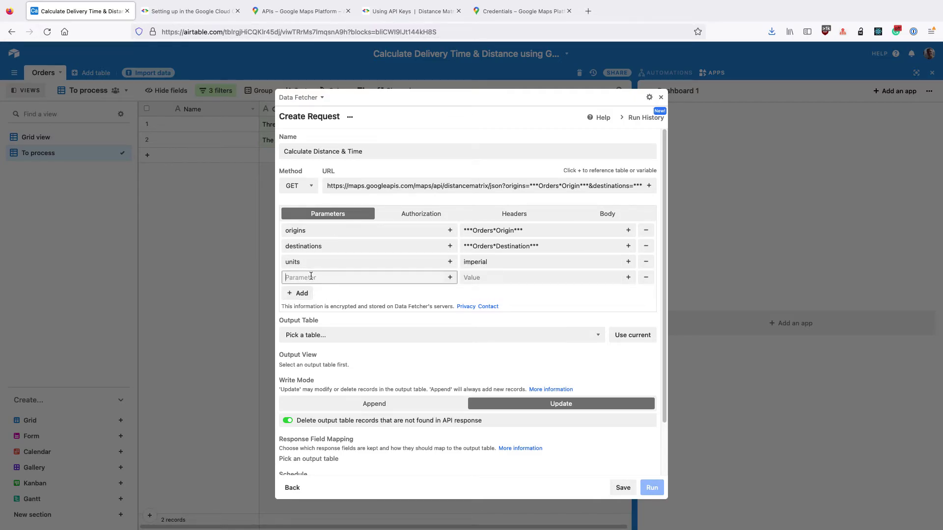
{"action": "type", "text": "key"}
{"action": "left_click", "coordinate": [494, 18]}
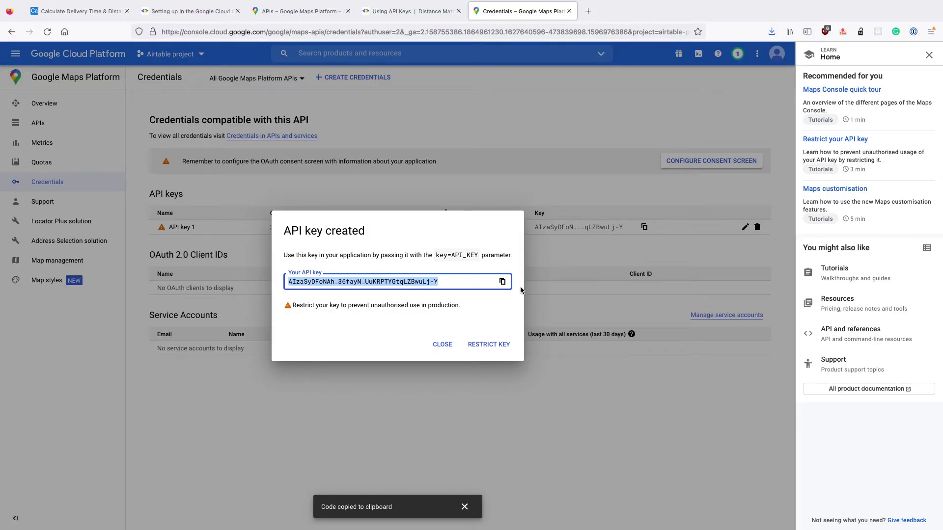
{"action": "left_click", "coordinate": [501, 283]}
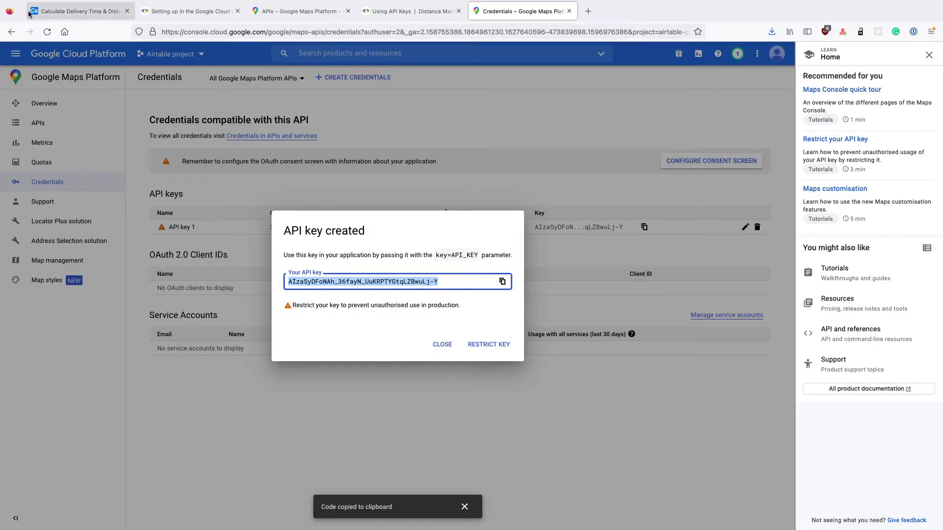
{"action": "key", "text": "ctrl+1"}
{"action": "left_click", "coordinate": [494, 277]}
{"action": "key", "text": "ctrl+v"}
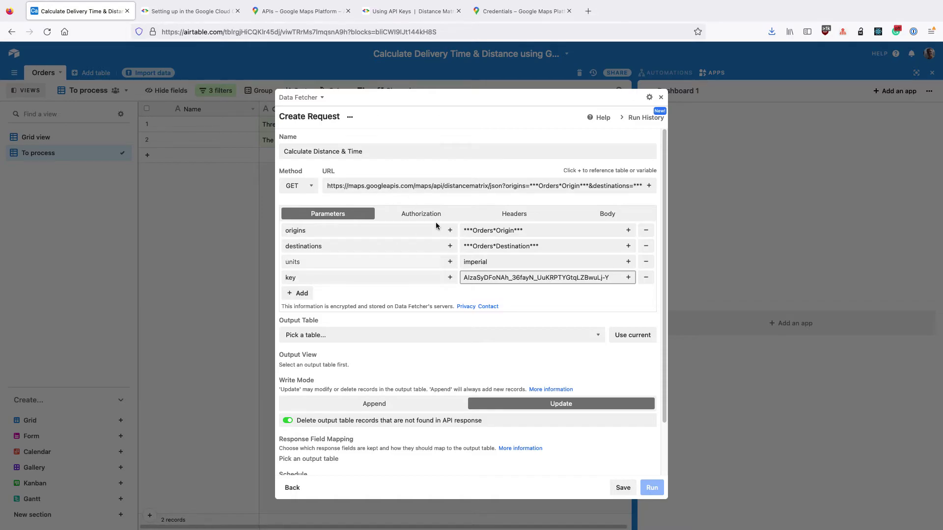
{"action": "scroll", "coordinate": [422, 205], "scroll_direction": "down", "scroll_amount": 2}
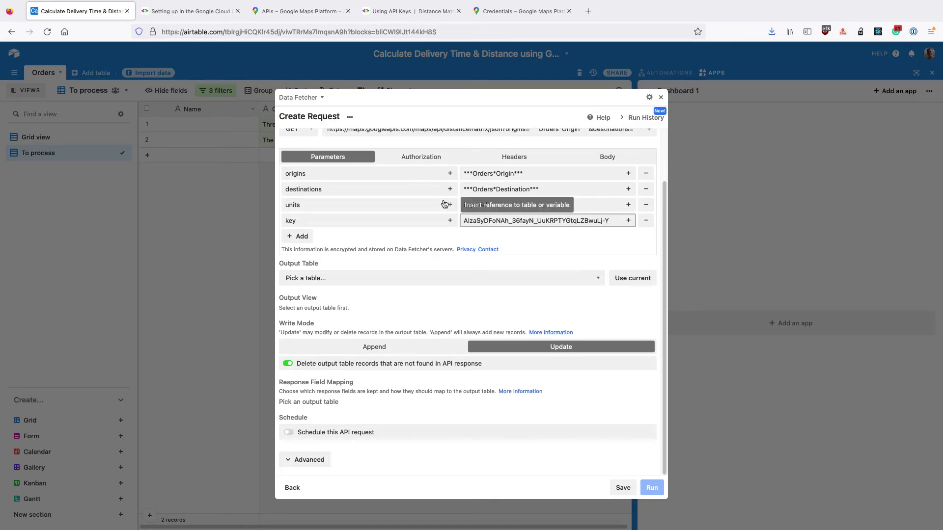
Set the output table to Orders and the output view to To process
{"action": "left_click", "coordinate": [589, 277]}
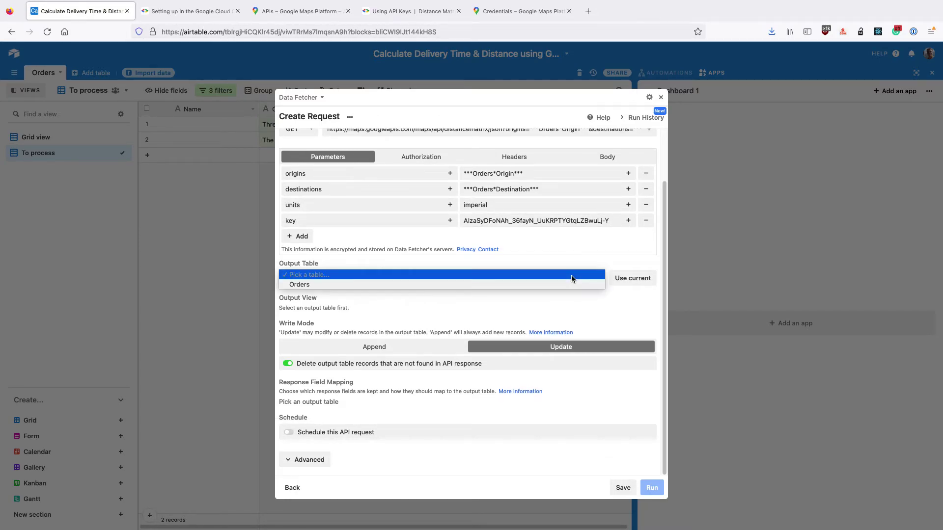
{"action": "left_click", "coordinate": [566, 283]}
{"action": "left_click", "coordinate": [349, 311]}
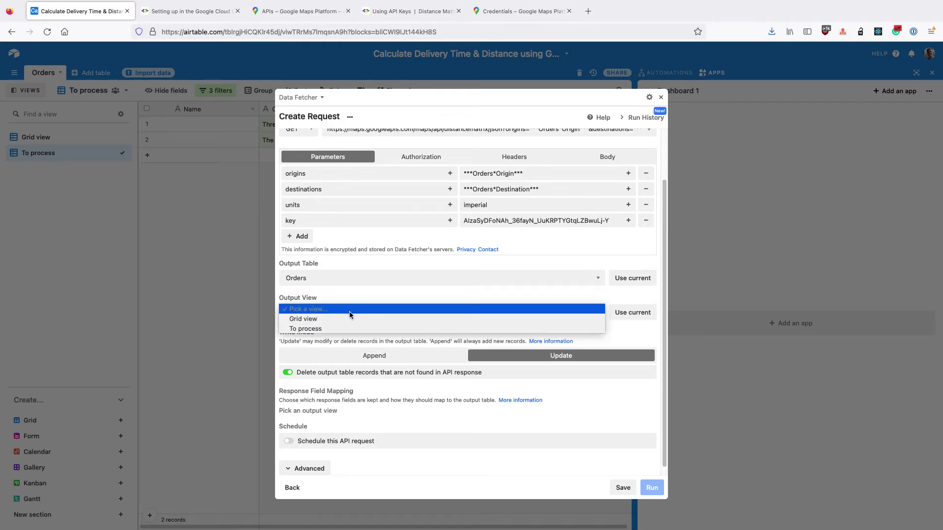
{"action": "left_click", "coordinate": [344, 329]}
{"action": "scroll", "coordinate": [398, 262], "scroll_direction": "down", "scroll_amount": 1}
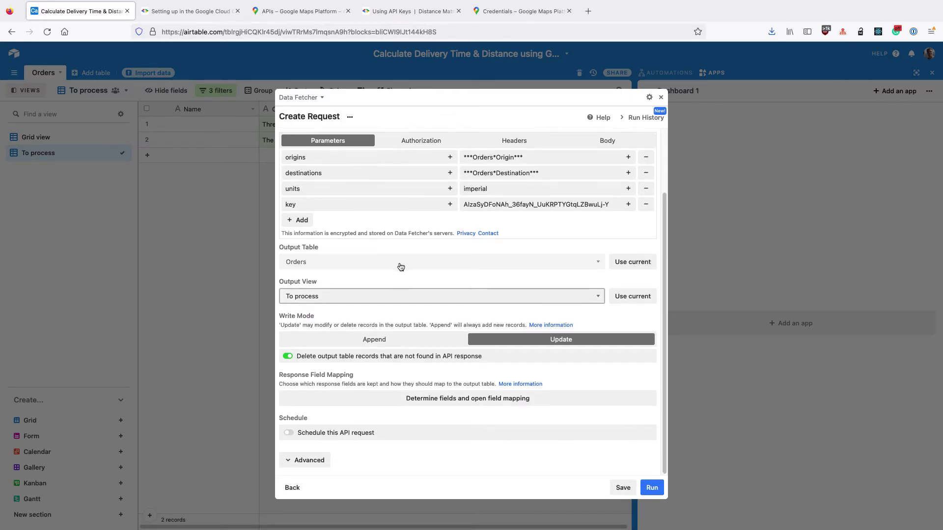
Under Advanced, set Run on Multiple Records to the Orders table's To process view
{"action": "left_click", "coordinate": [308, 460]}
{"action": "scroll", "coordinate": [353, 321], "scroll_direction": "down", "scroll_amount": 1}
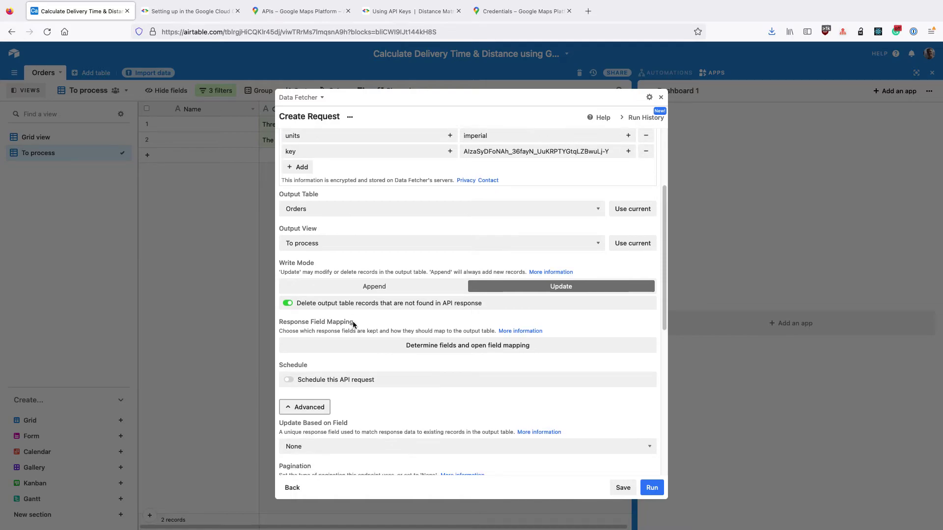
{"action": "scroll", "coordinate": [353, 322], "scroll_direction": "down", "scroll_amount": 3}
{"action": "scroll", "coordinate": [355, 319], "scroll_direction": "down", "scroll_amount": 2}
{"action": "scroll", "coordinate": [355, 319], "scroll_direction": "down", "scroll_amount": 1}
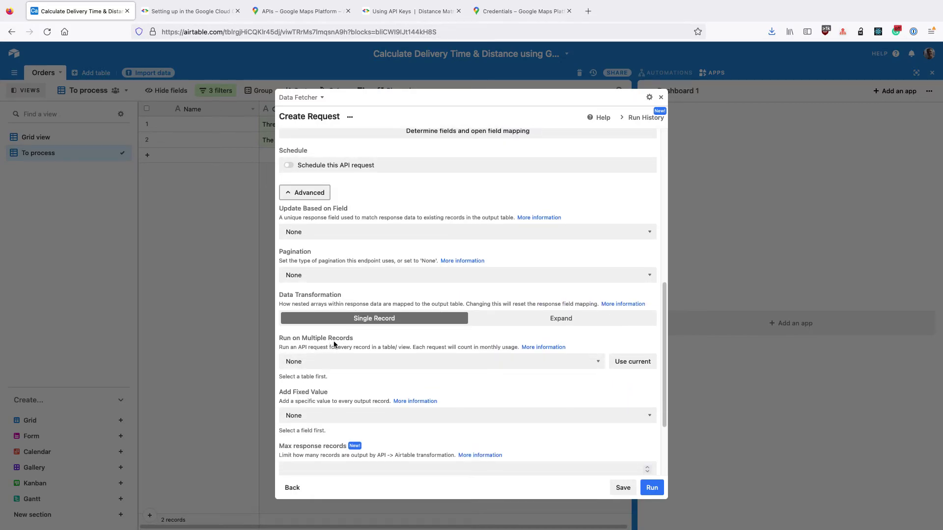
{"action": "left_click", "coordinate": [332, 361]}
{"action": "left_click", "coordinate": [329, 372]}
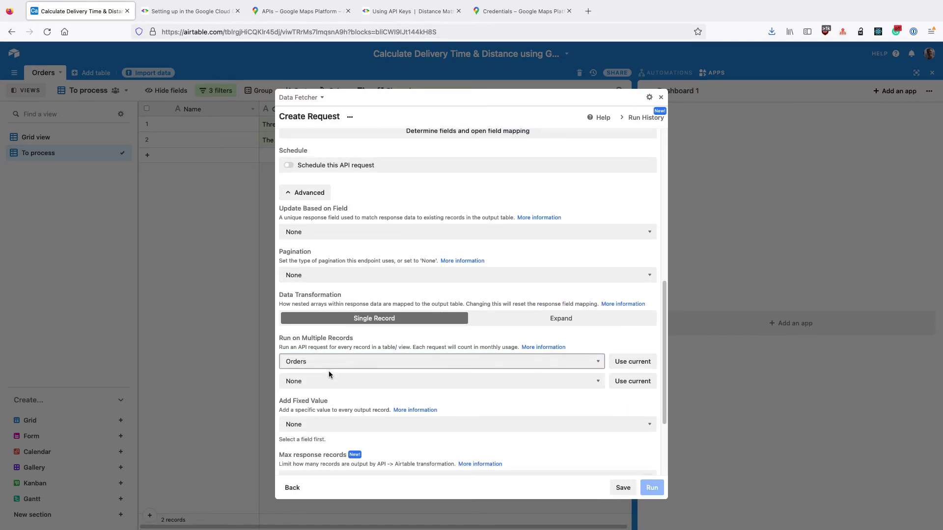
{"action": "left_click", "coordinate": [324, 396]}
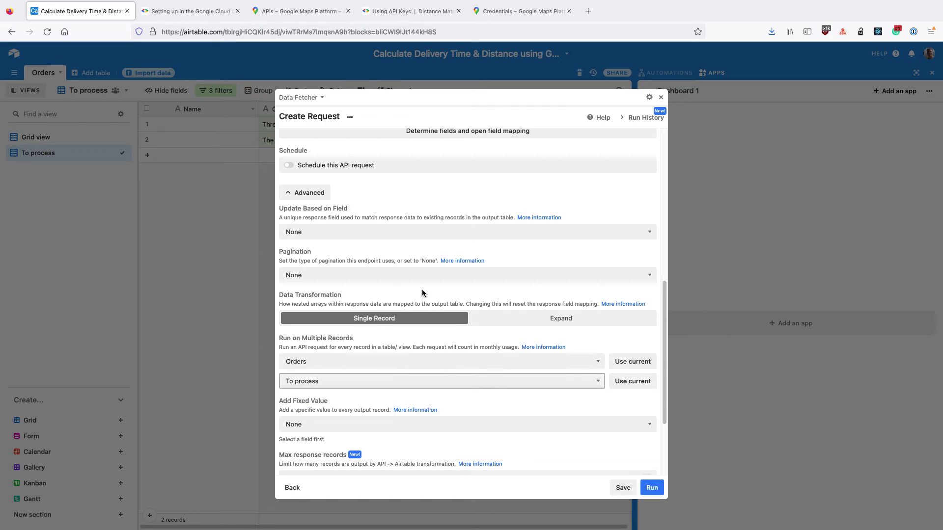
{"action": "scroll", "coordinate": [422, 290], "scroll_direction": "up", "scroll_amount": 5}
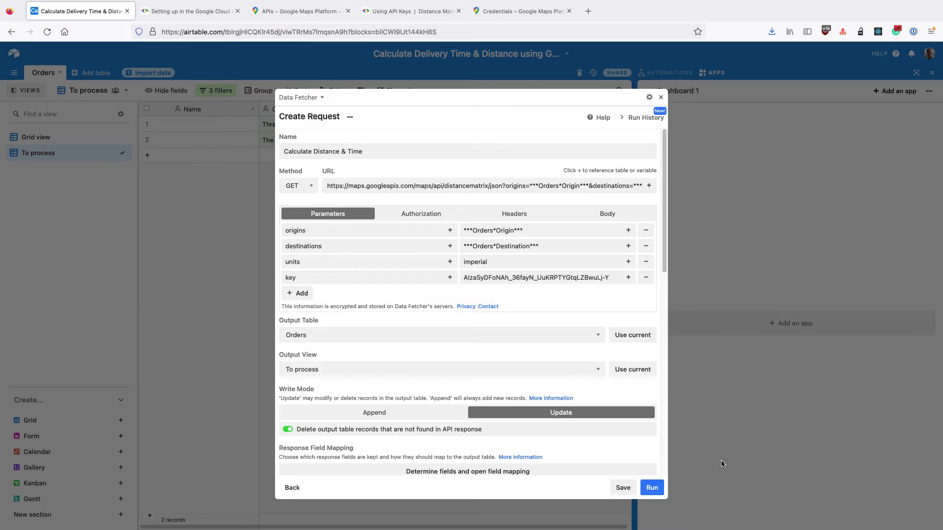
Run the request and expand rows > 0 > elements > 0 to reveal 2.7 mi and 14 mins
{"action": "left_click", "coordinate": [652, 489]}
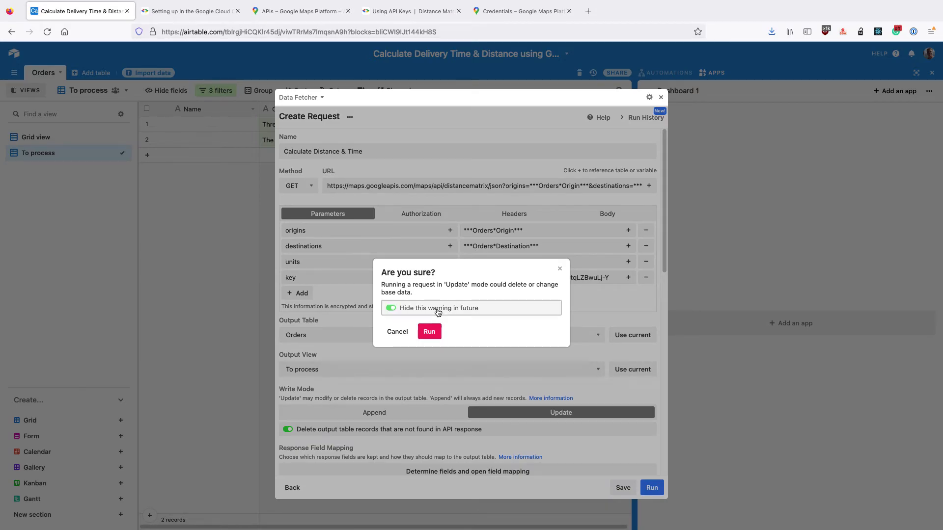
{"action": "left_click", "coordinate": [434, 329]}
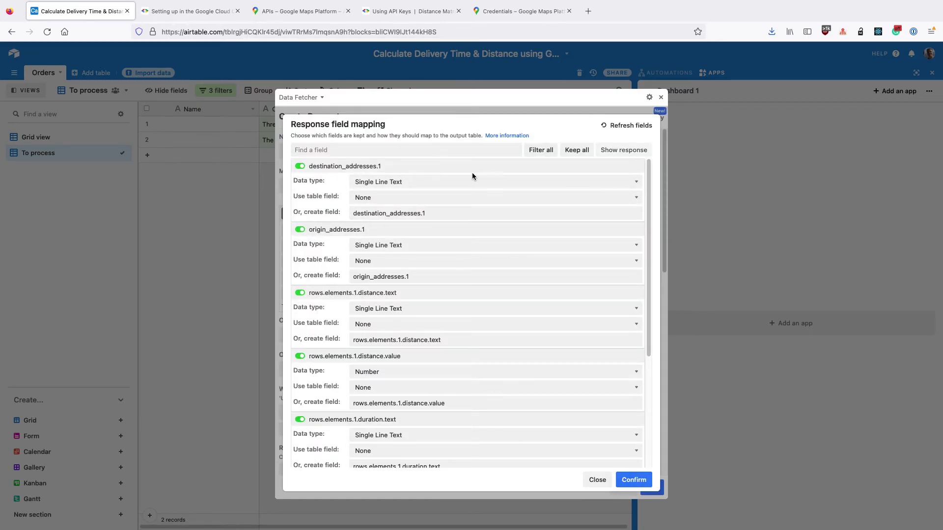
{"action": "left_click", "coordinate": [622, 152]}
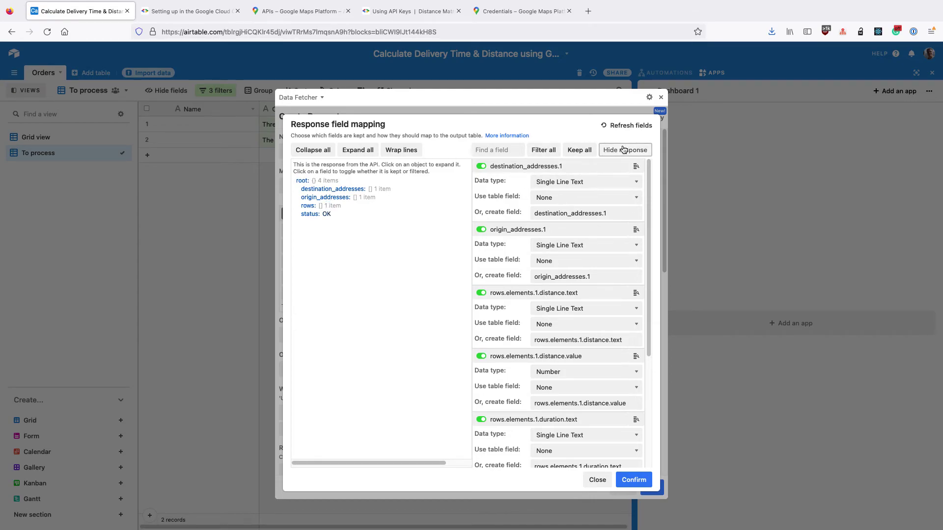
{"action": "left_click", "coordinate": [317, 208]}
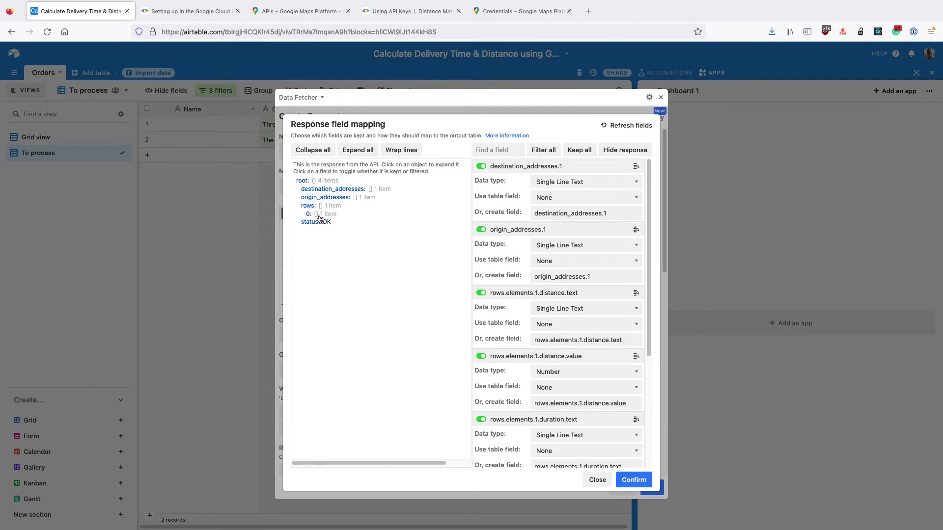
{"action": "left_click", "coordinate": [320, 216]}
{"action": "left_click", "coordinate": [340, 222]}
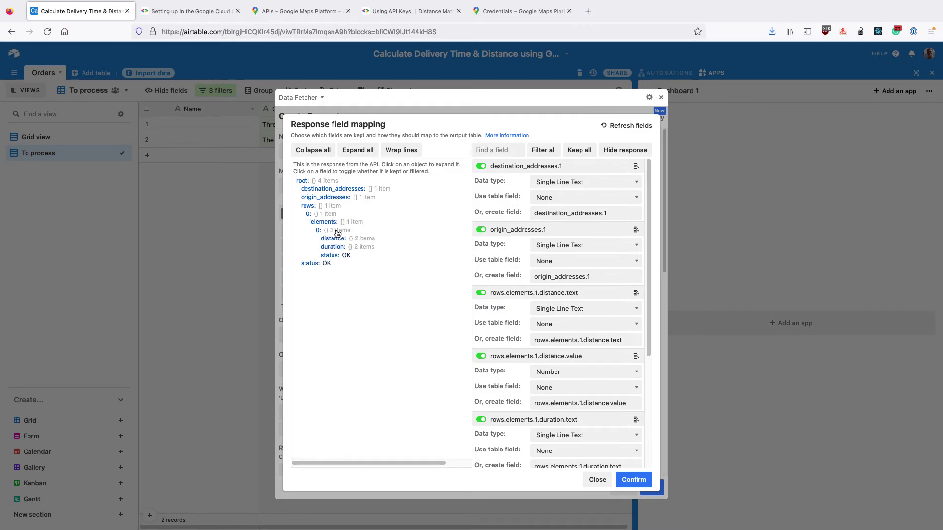
{"action": "left_click", "coordinate": [347, 246]}
{"action": "left_click", "coordinate": [351, 238]}
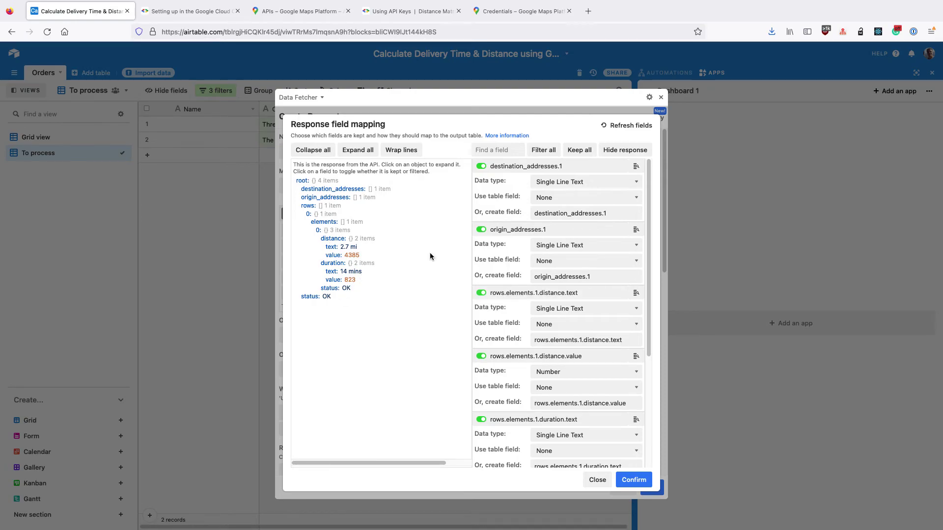
Filter out all response fields, mapping distance.text to Distance and distance.value to new Distance (metres)
{"action": "left_click", "coordinate": [539, 153]}
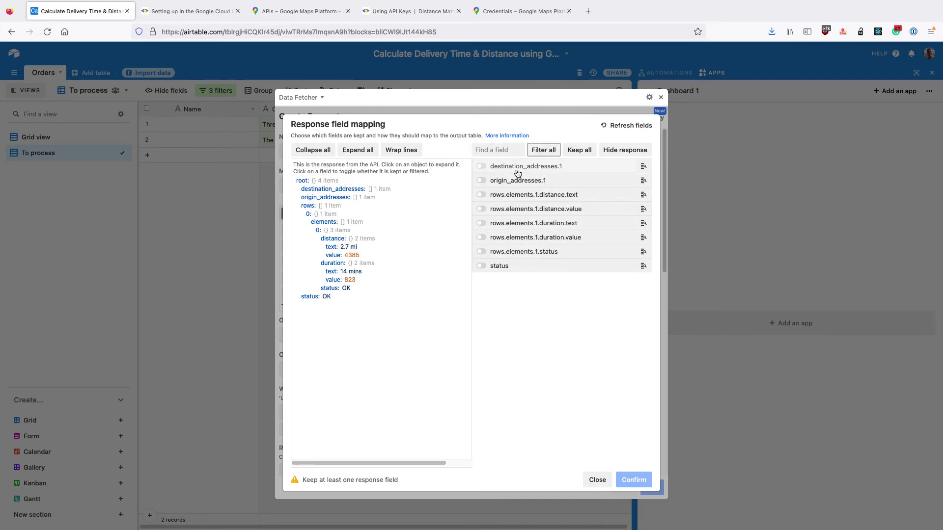
{"action": "left_click", "coordinate": [518, 196]}
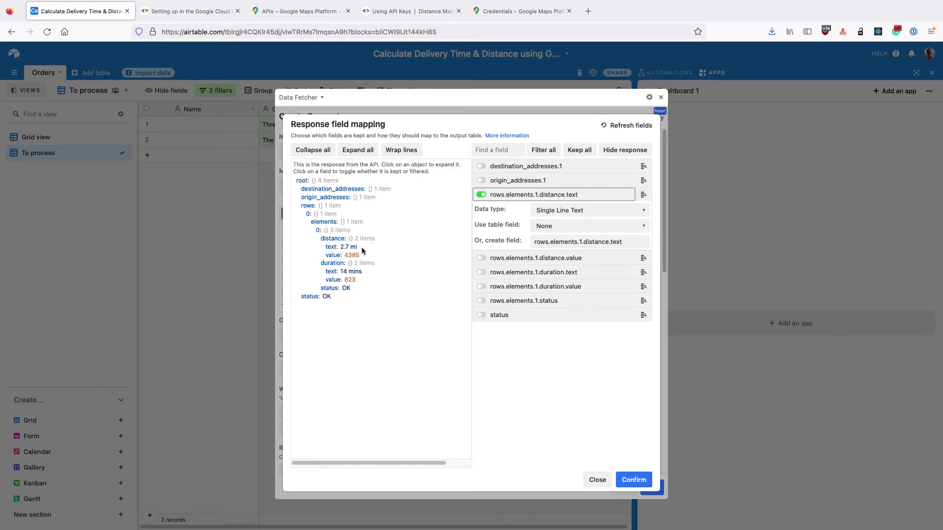
{"action": "left_click", "coordinate": [545, 230]}
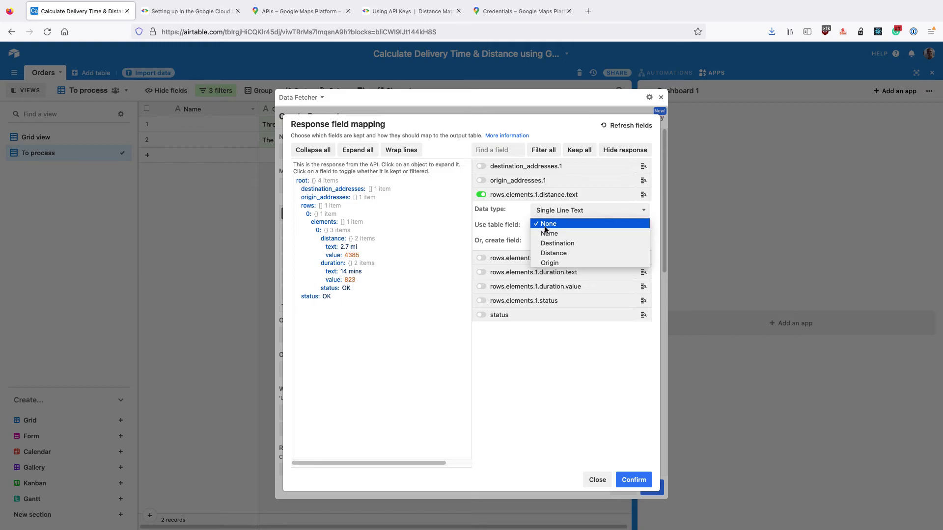
{"action": "left_click", "coordinate": [550, 253]}
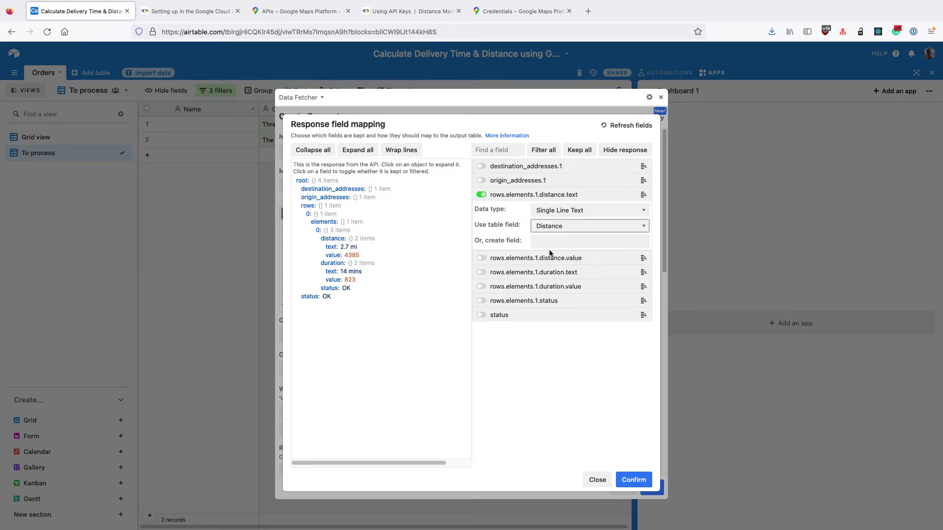
{"action": "left_click", "coordinate": [512, 263]}
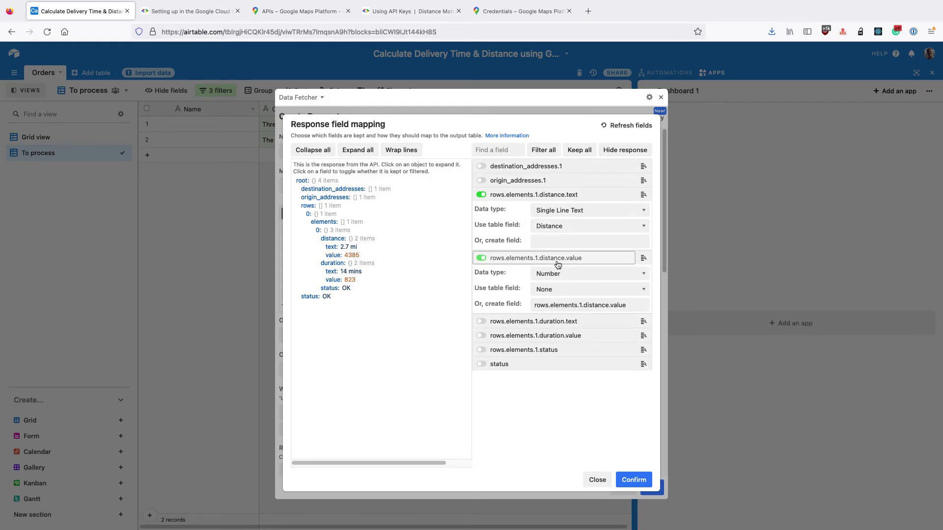
{"action": "left_click", "coordinate": [560, 305]}
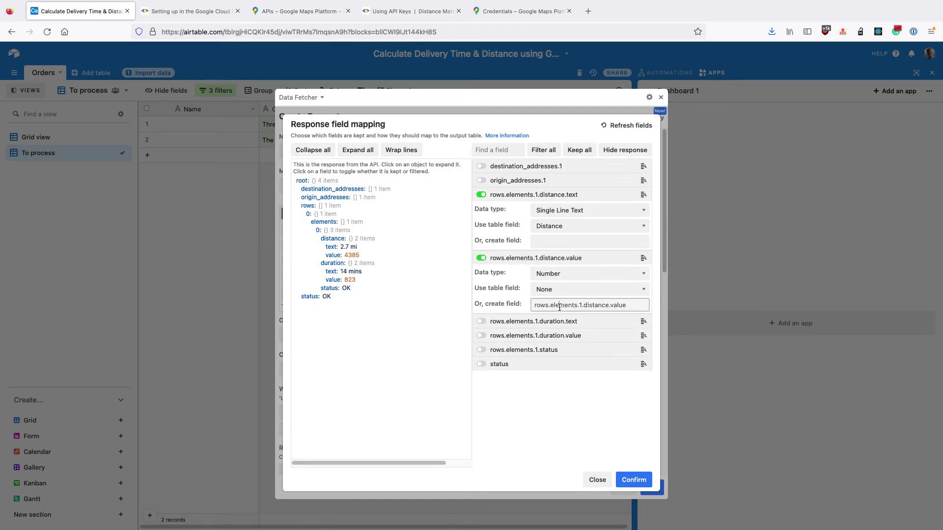
{"action": "key", "text": "ctrl+a"}
{"action": "type", "text": "Distance"}
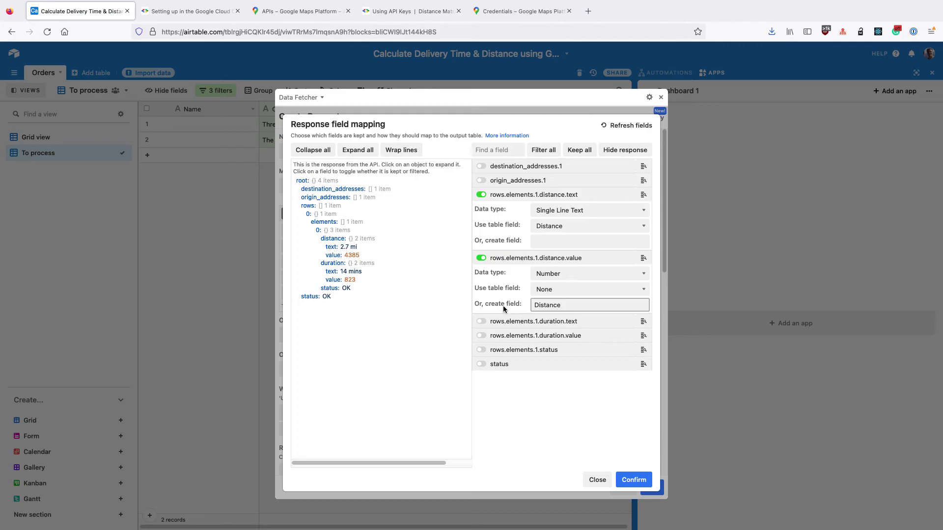
{"action": "left_click", "coordinate": [602, 305]}
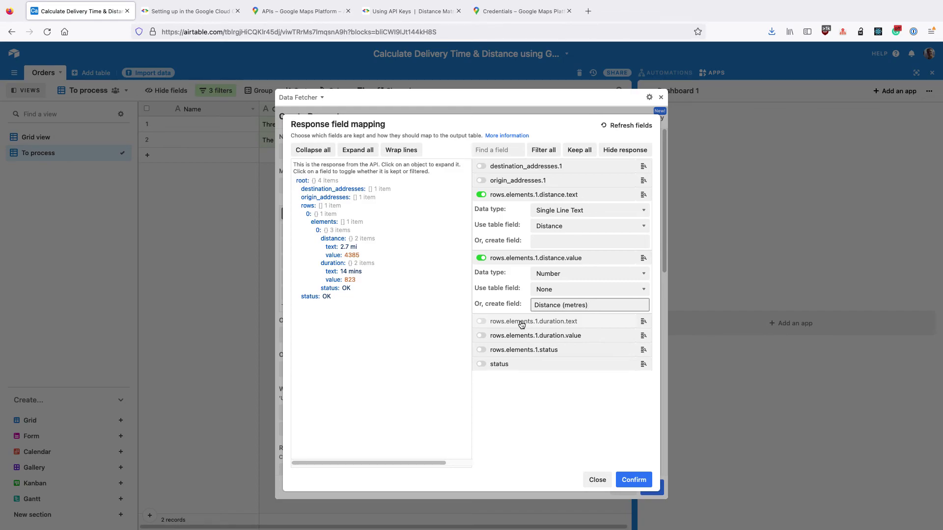
Map duration.text to new Duration and duration.value to Duration (seconds), then confirm the mapping
{"action": "left_click", "coordinate": [521, 325]}
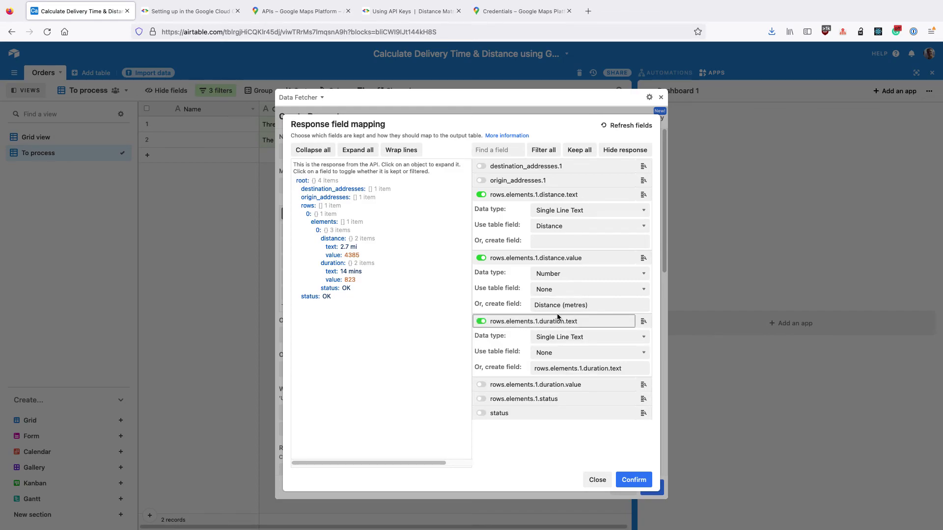
{"action": "left_click", "coordinate": [555, 368]}
{"action": "type", "text": "Duration"}
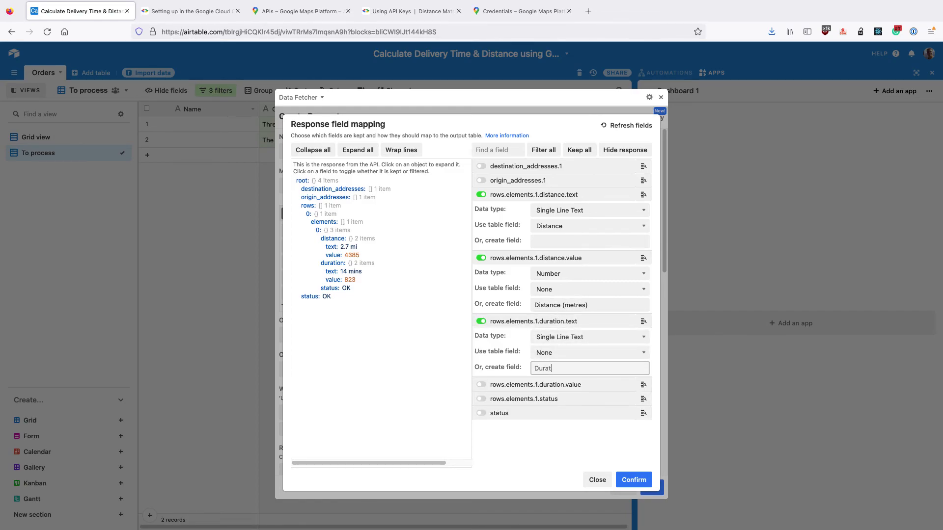
{"action": "left_click", "coordinate": [556, 387]}
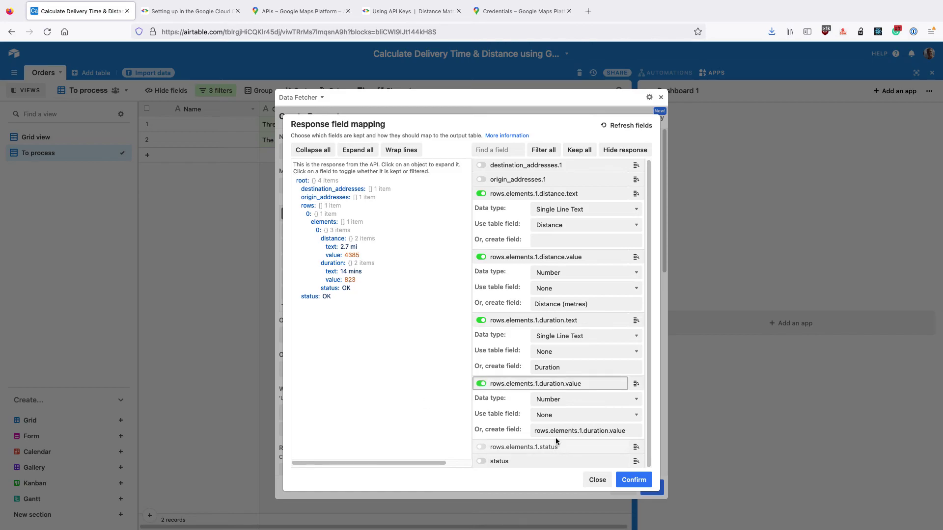
{"action": "left_click", "coordinate": [556, 432]}
{"action": "type", "text": "Duration (seconds"}
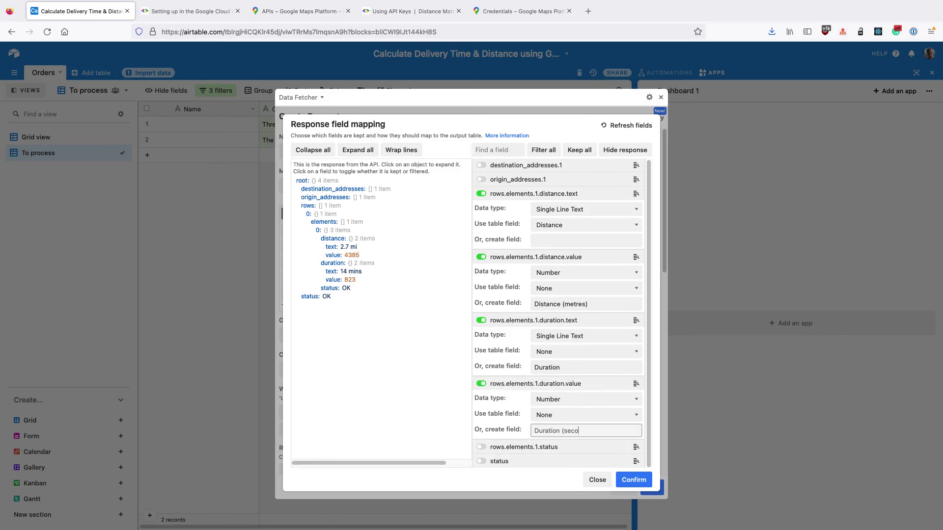
{"action": "left_click", "coordinate": [627, 479]}
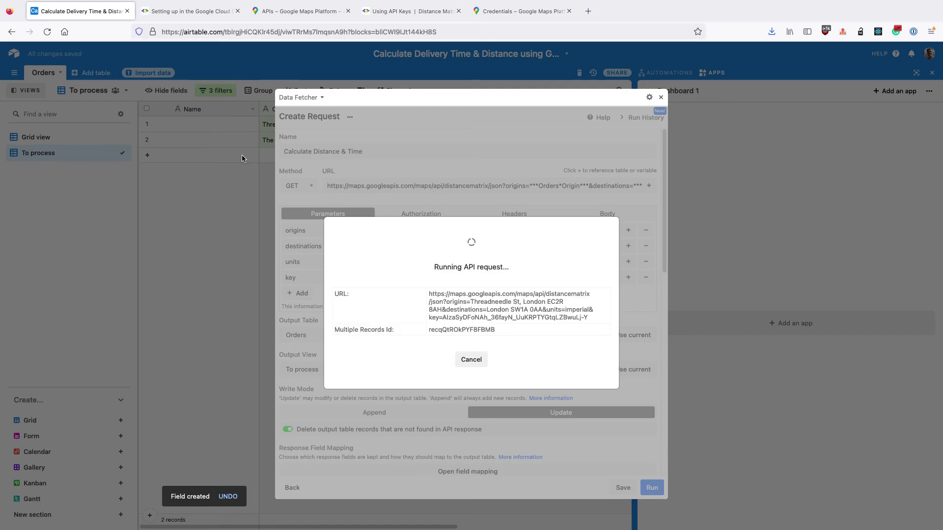
Shrink Data Fetcher, switch to Grid view and hide the views sidebar to see filled orders
{"action": "left_click", "coordinate": [660, 96]}
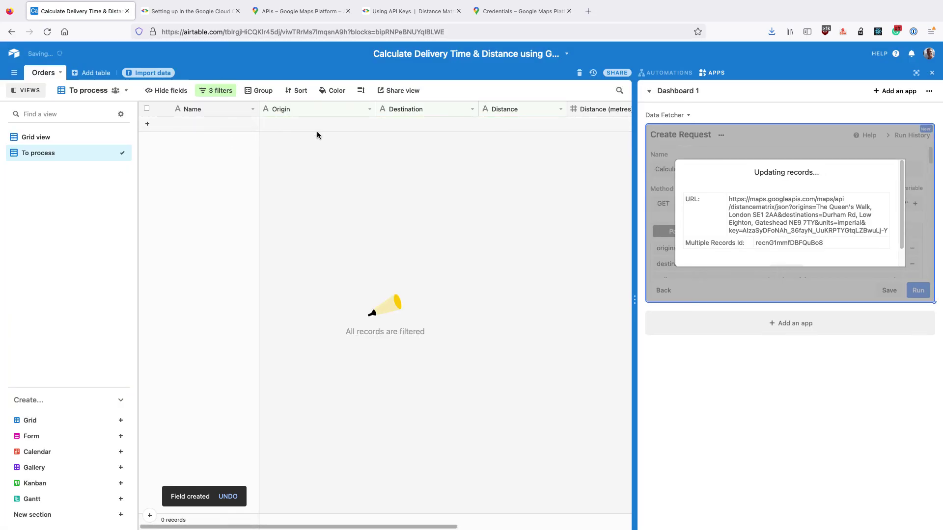
{"action": "left_click", "coordinate": [60, 138]}
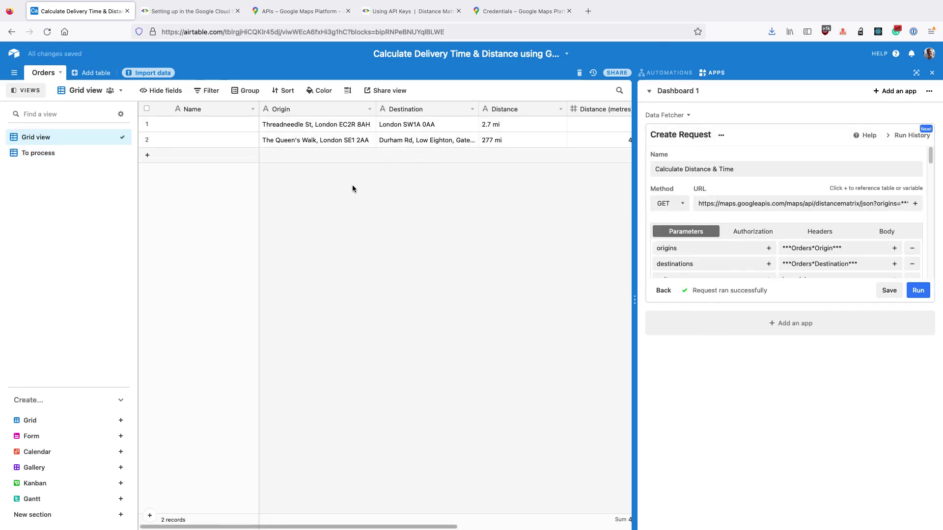
{"action": "left_click", "coordinate": [15, 91]}
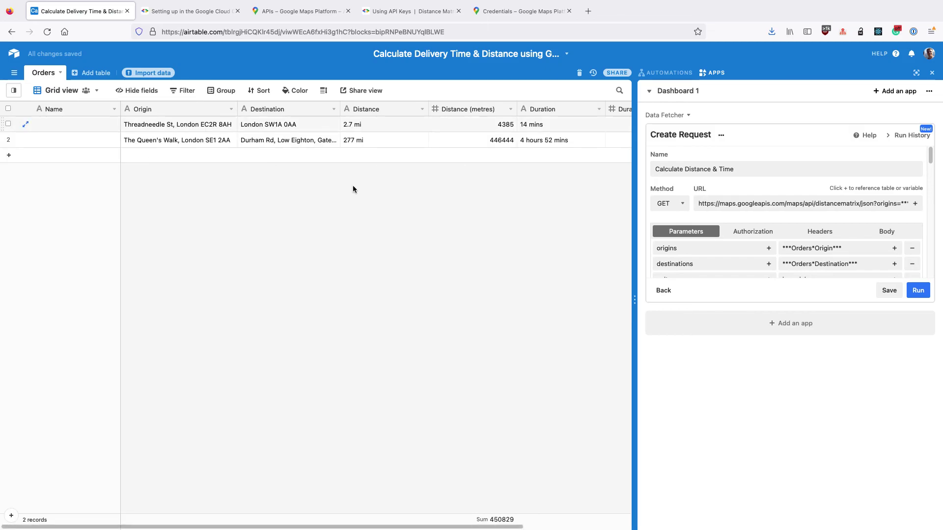
{"action": "scroll", "coordinate": [487, 212], "scroll_direction": "right", "scroll_amount": 3}
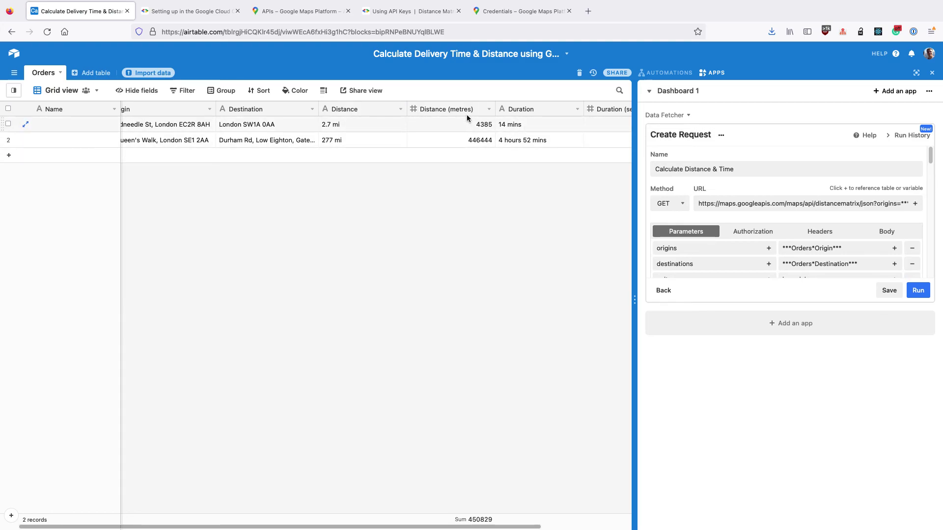
{"action": "scroll", "coordinate": [523, 121], "scroll_direction": "right", "scroll_amount": 2}
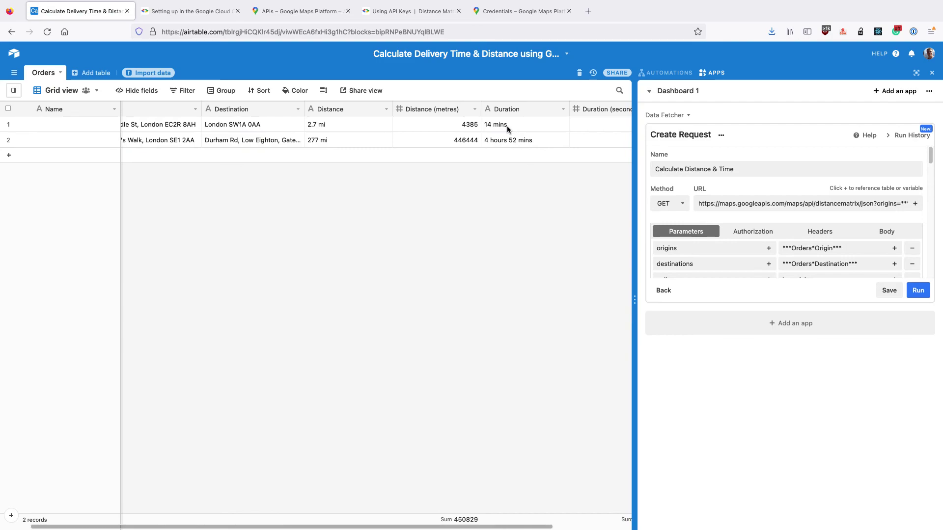
{"action": "scroll", "coordinate": [517, 144], "scroll_direction": "right", "scroll_amount": 1}
{"action": "scroll", "coordinate": [587, 121], "scroll_direction": "right", "scroll_amount": 1}
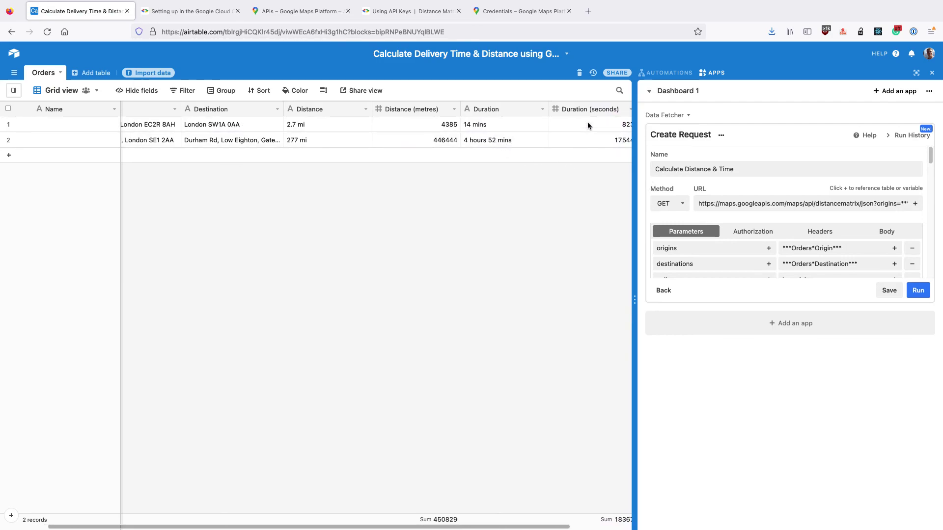
{"action": "scroll", "coordinate": [547, 168], "scroll_direction": "left", "scroll_amount": 3}
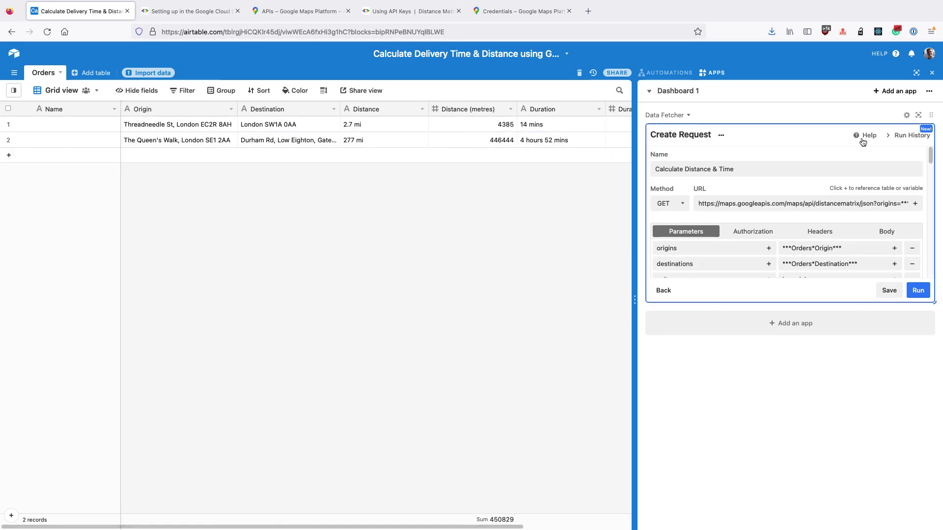
Expand Data Fetcher to full size, save the request and switch on scheduling
{"action": "left_click", "coordinate": [917, 116]}
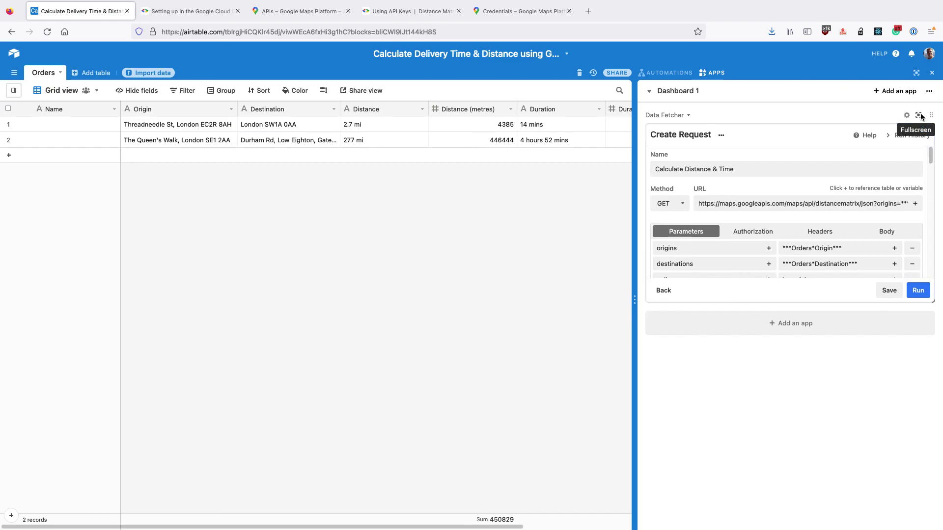
{"action": "left_click", "coordinate": [622, 488]}
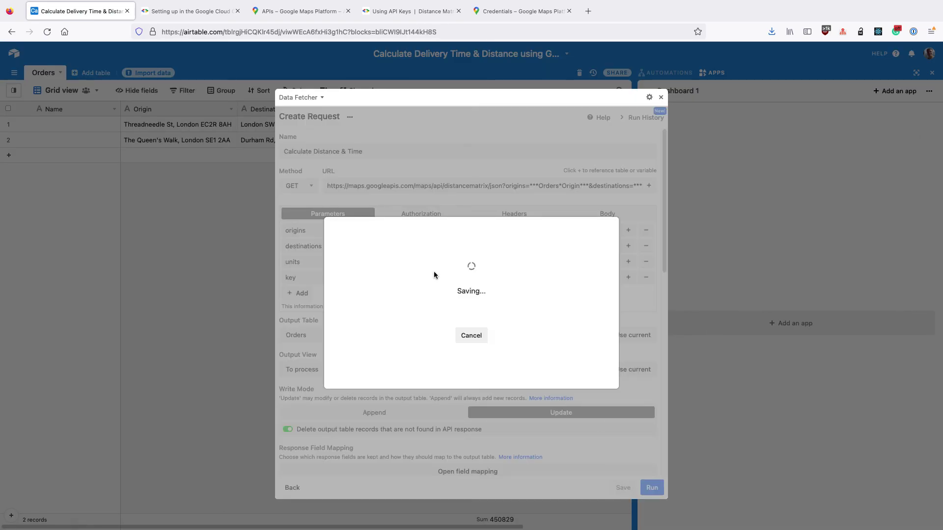
{"action": "scroll", "coordinate": [448, 303], "scroll_direction": "down", "scroll_amount": 5}
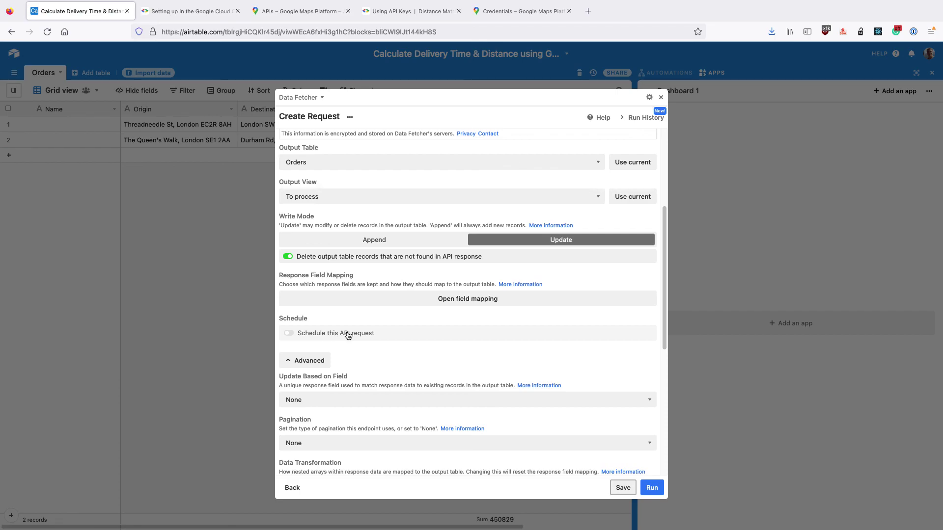
{"action": "left_click", "coordinate": [348, 335]}
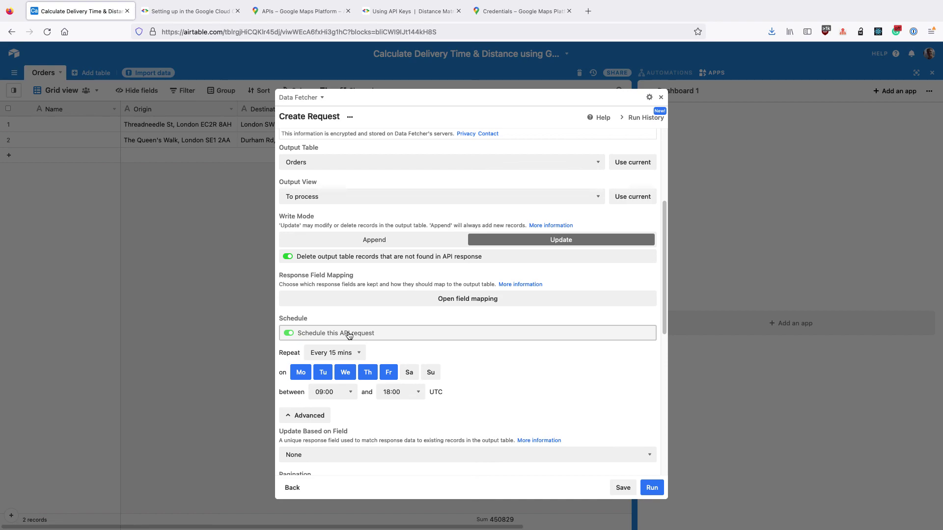
Set the schedule to repeat every 30 mins, drop Thursday and Friday, and save
{"action": "left_click", "coordinate": [344, 353]}
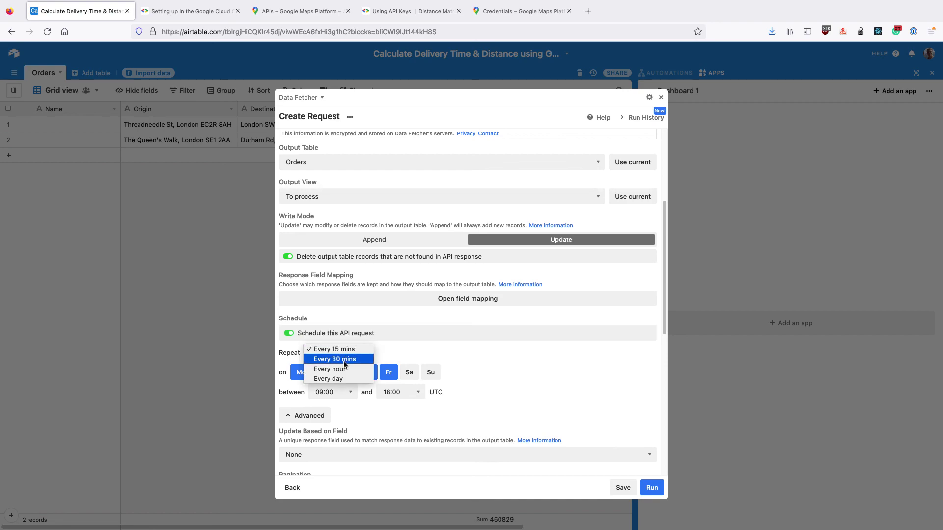
{"action": "left_click", "coordinate": [347, 359]}
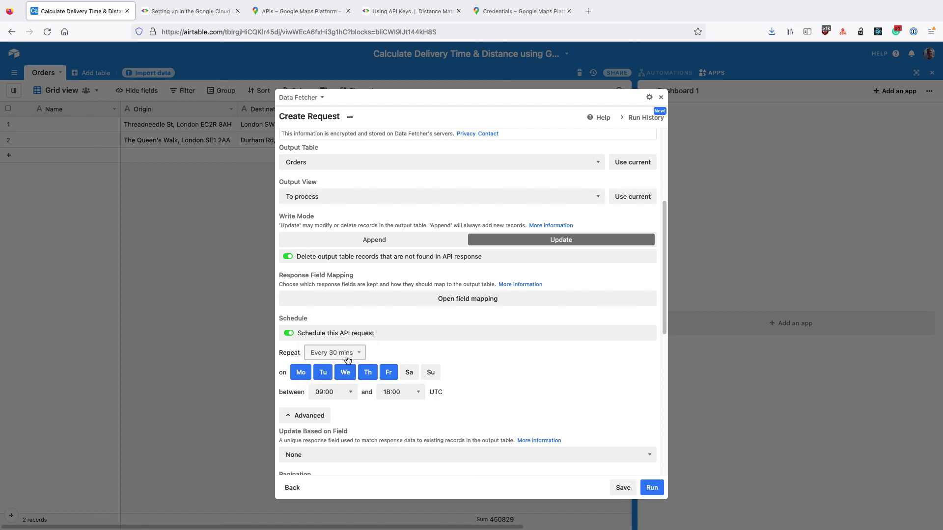
{"action": "left_click", "coordinate": [389, 371]}
{"action": "left_click", "coordinate": [368, 373]}
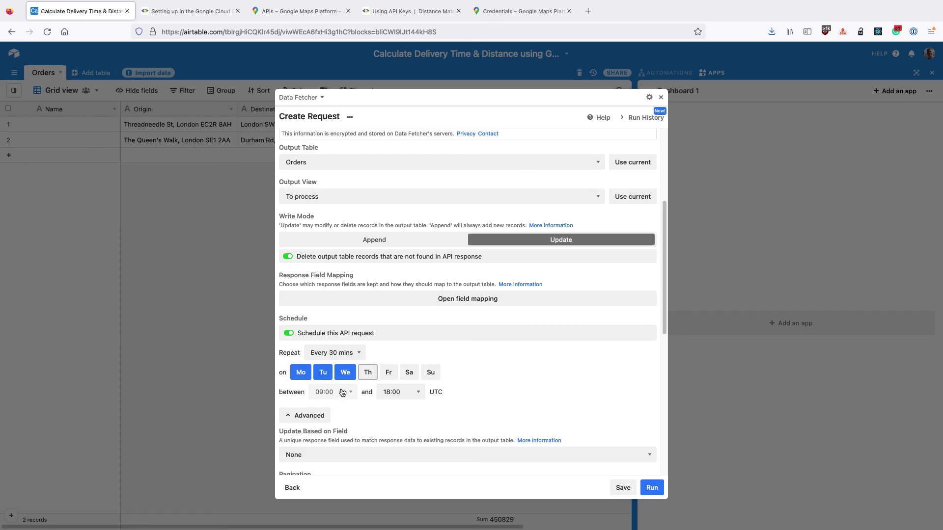
{"action": "left_click", "coordinate": [628, 489]}
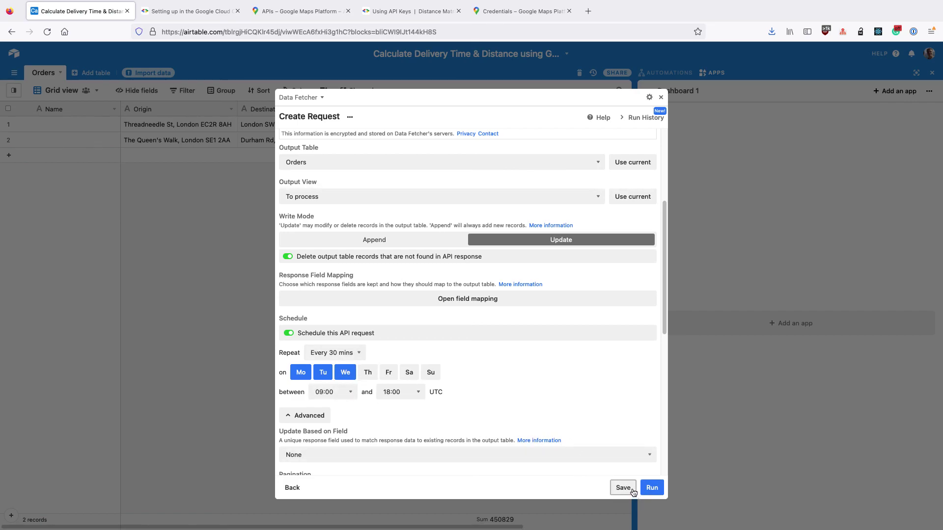